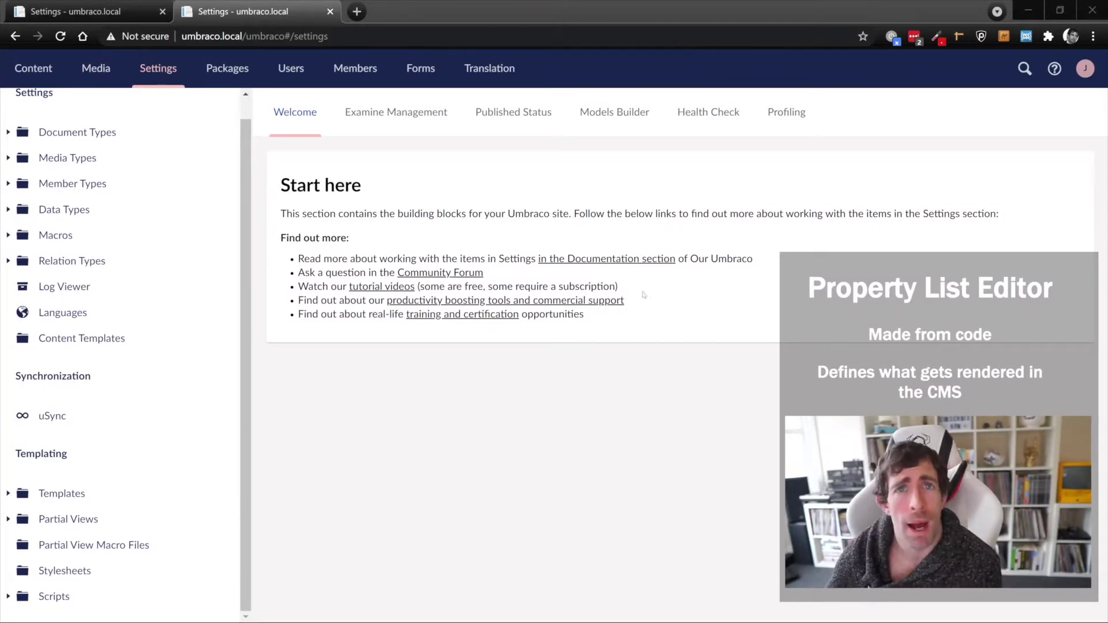
Switch Umbraco to the Settings section from the top navigation bar.
left_click(213, 110)
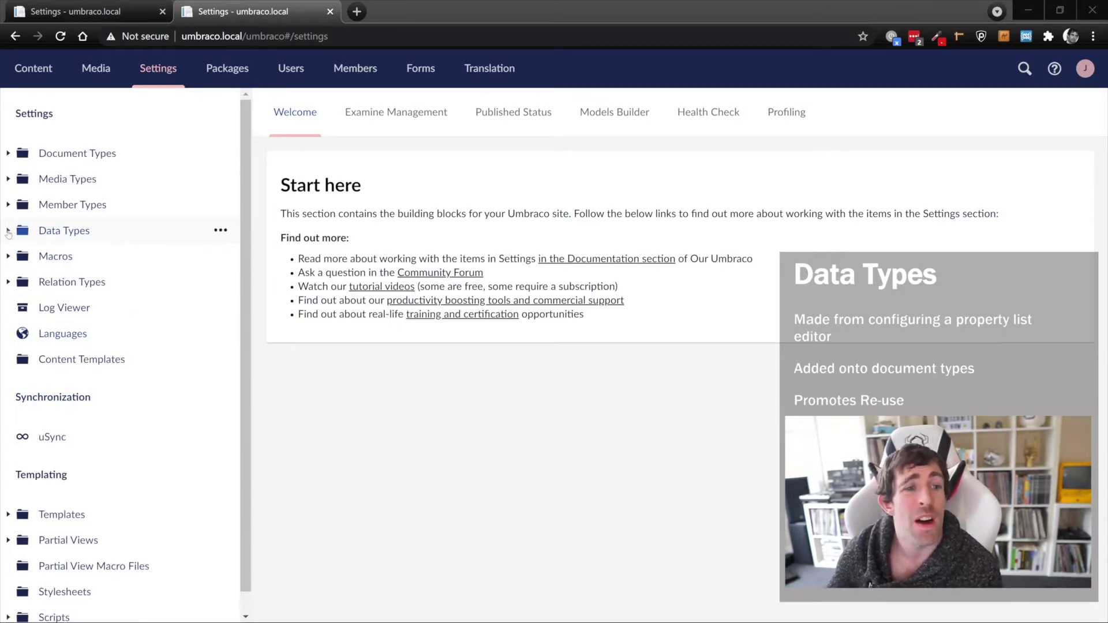
Expand Data Types in the Settings tree and open its Create panel.
left_click(8, 231)
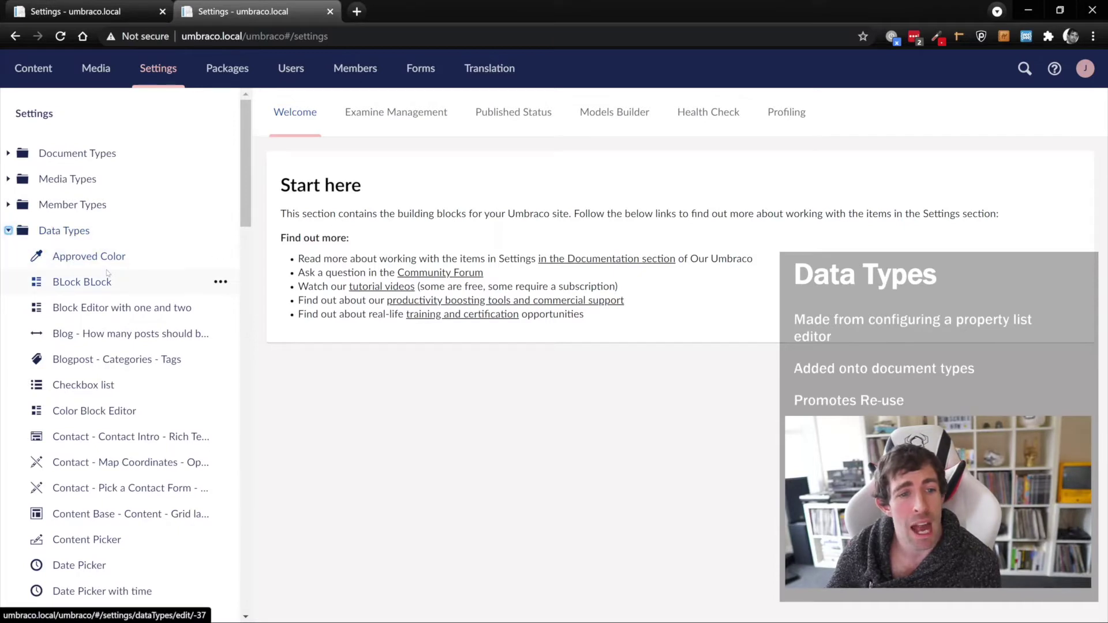
scroll(107, 281, "down", 1)
scroll(107, 281, "down", 1)
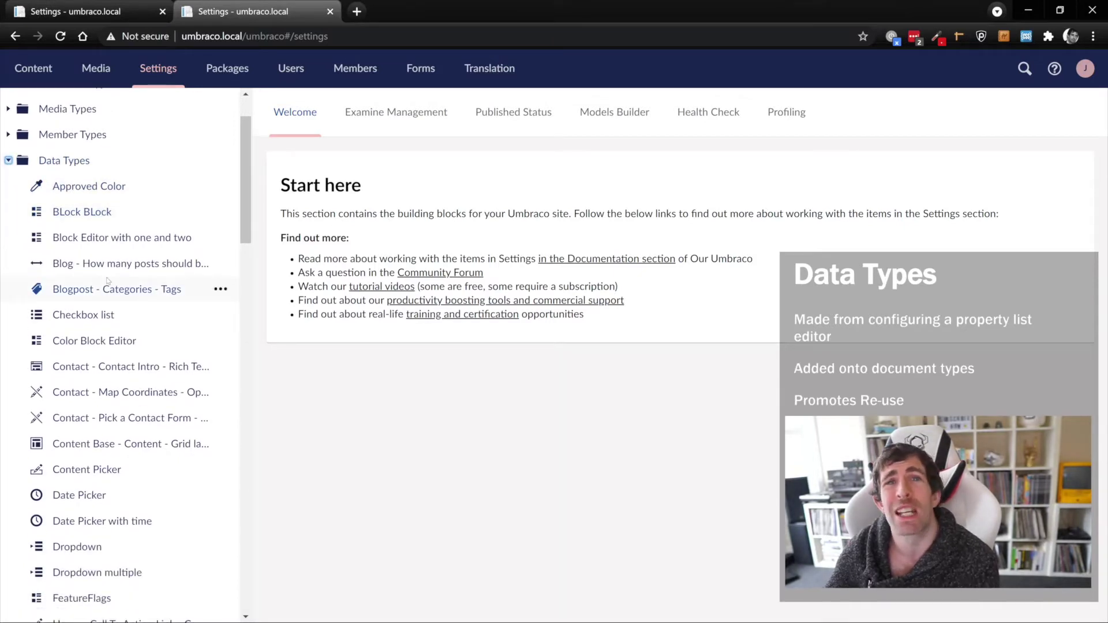
scroll(107, 281, "down", 5)
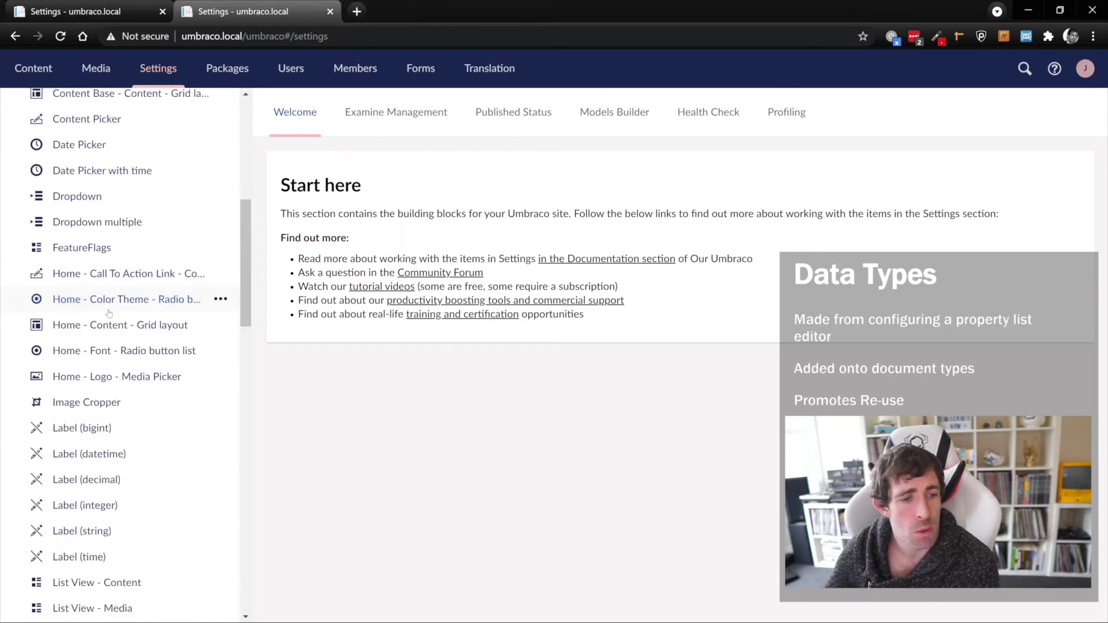
scroll(109, 305, "up", 4)
scroll(109, 312, "up", 1)
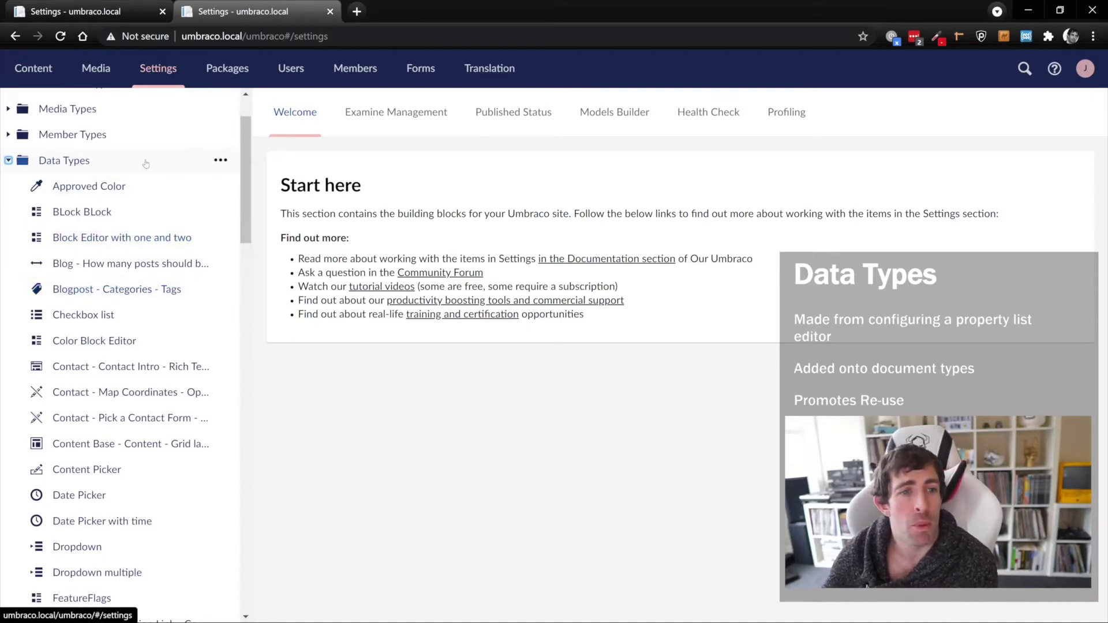
left_click(220, 160)
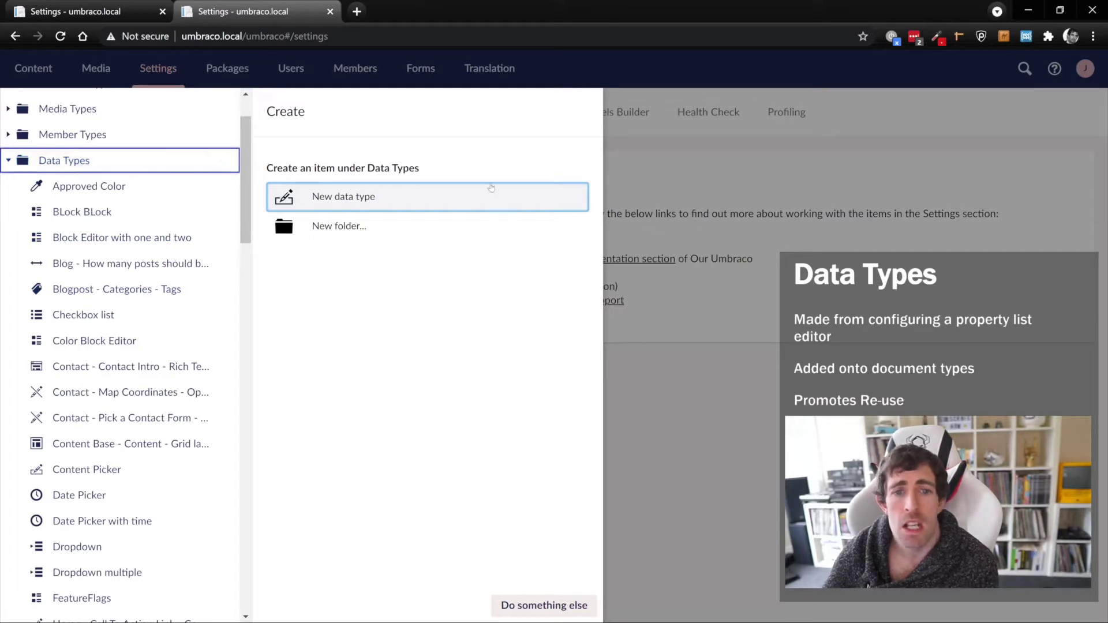
Start a new data type named with the creator's first name followed by 'TEXTBOX'.
left_click(406, 202)
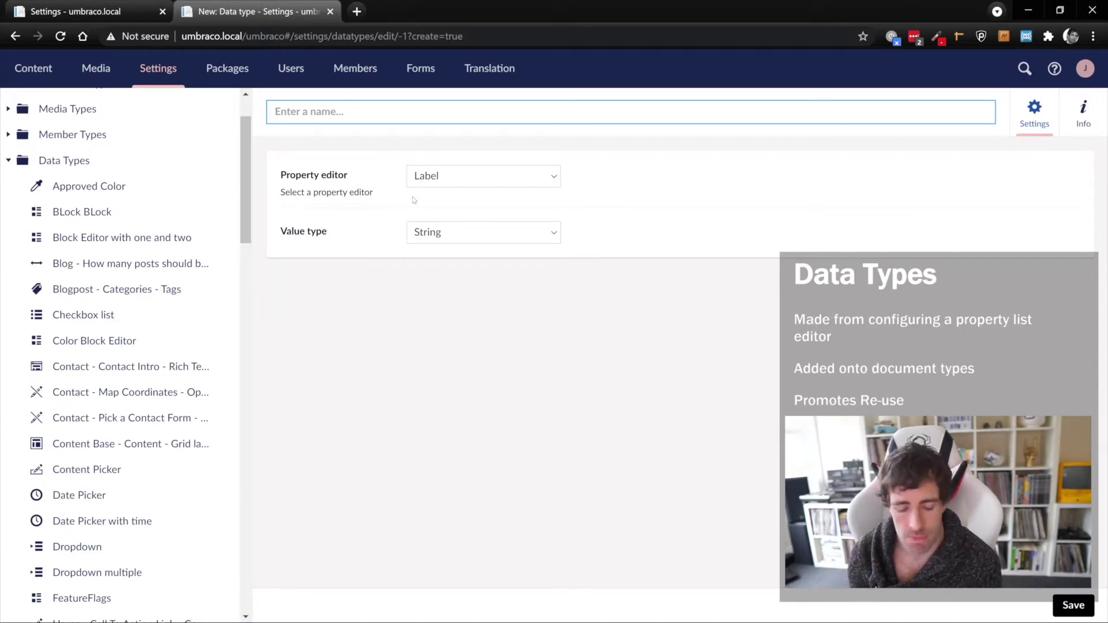
type("JON TE")
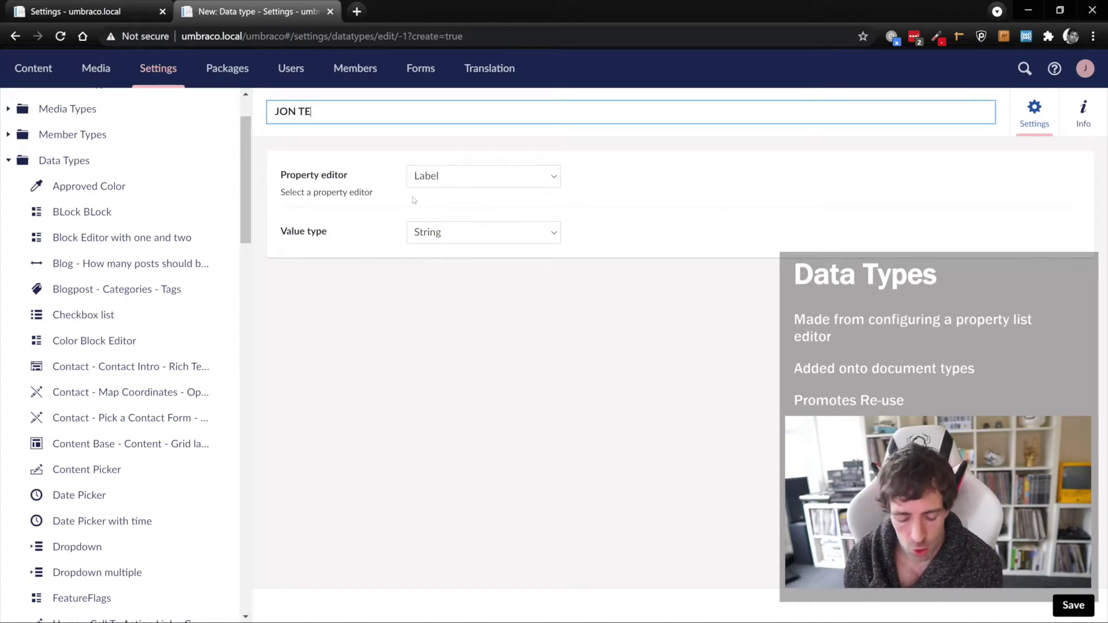
type("XTBOX")
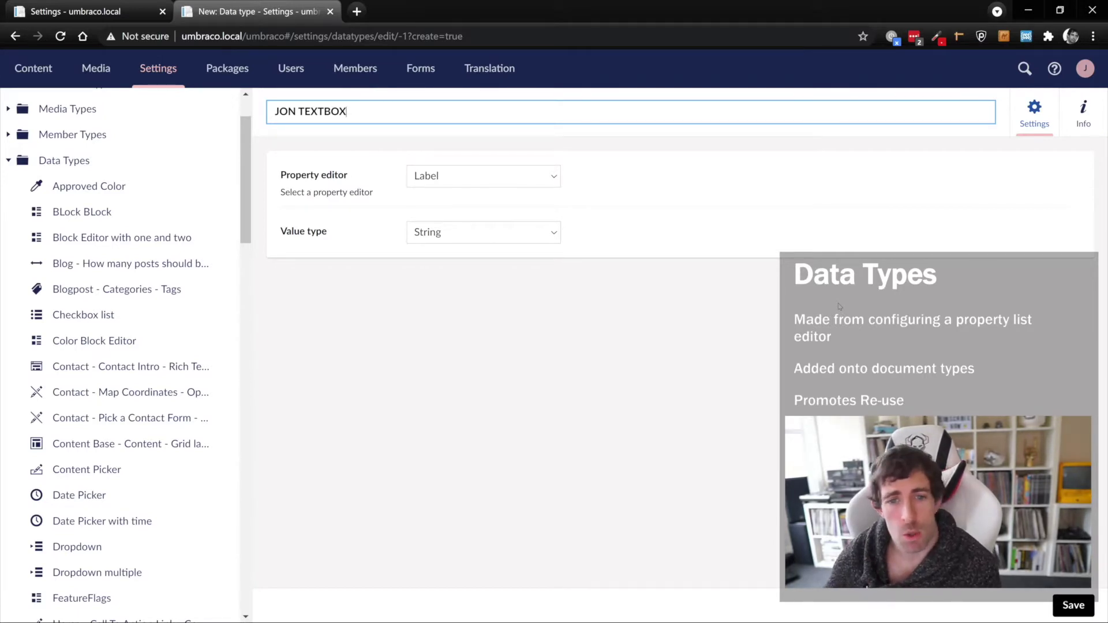
Set the data type's property editor to Textbox, after trying File upload and Decimal.
left_click(473, 176)
left_click(474, 294)
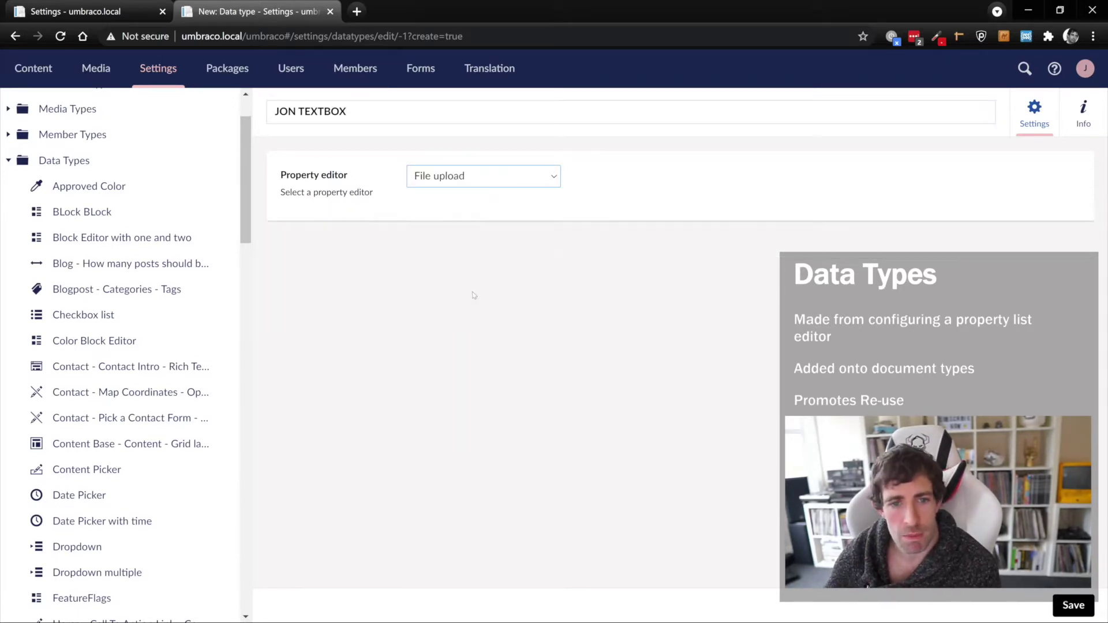
left_click(493, 182)
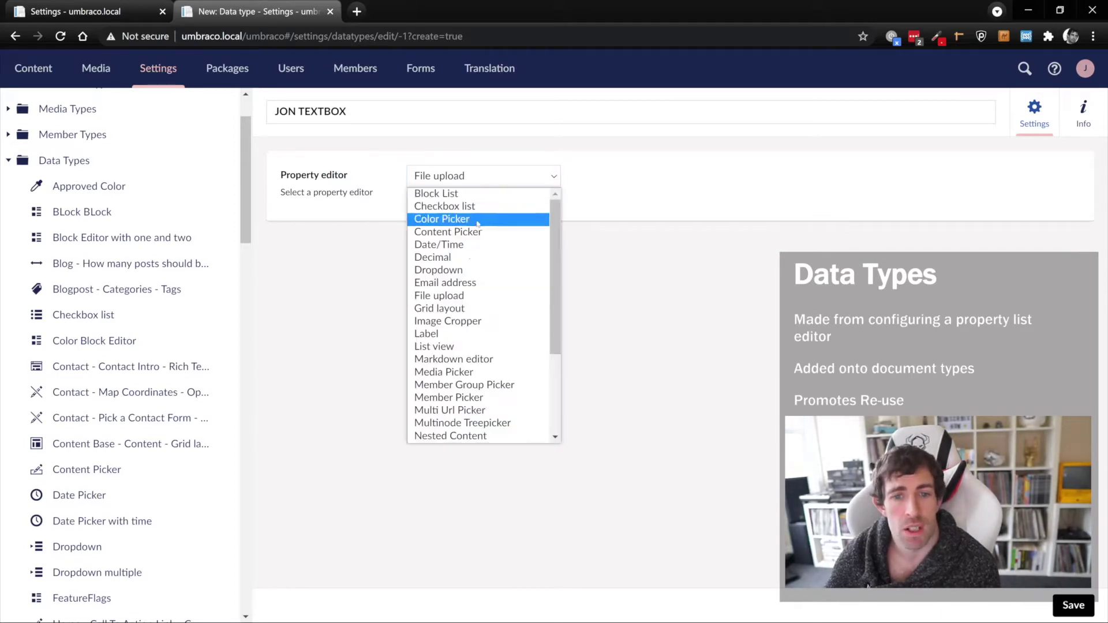
left_click(464, 260)
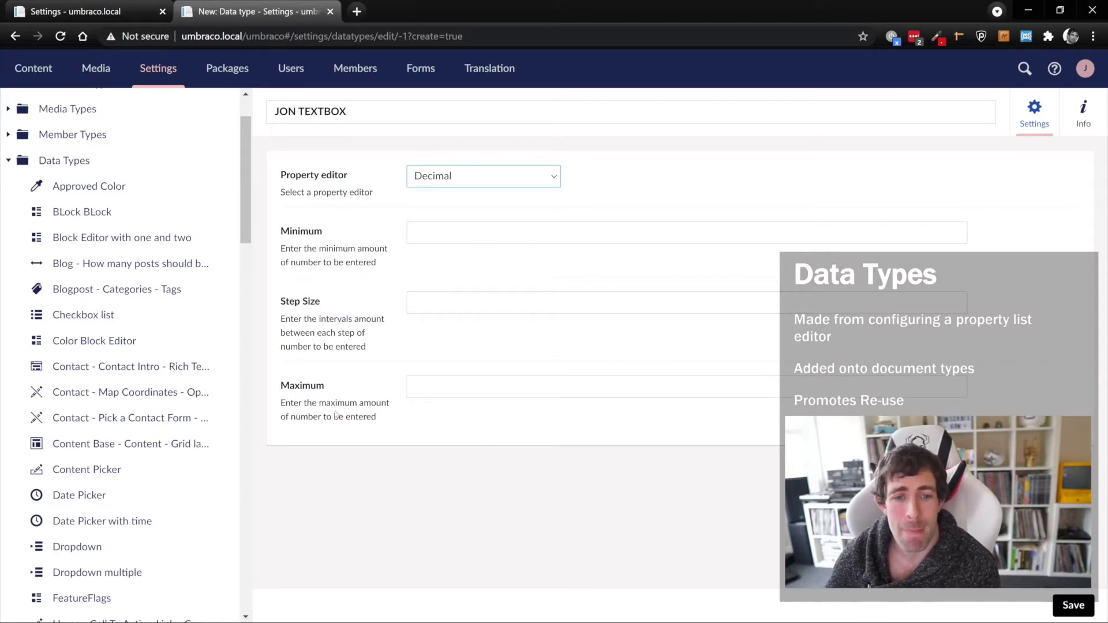
left_click(454, 177)
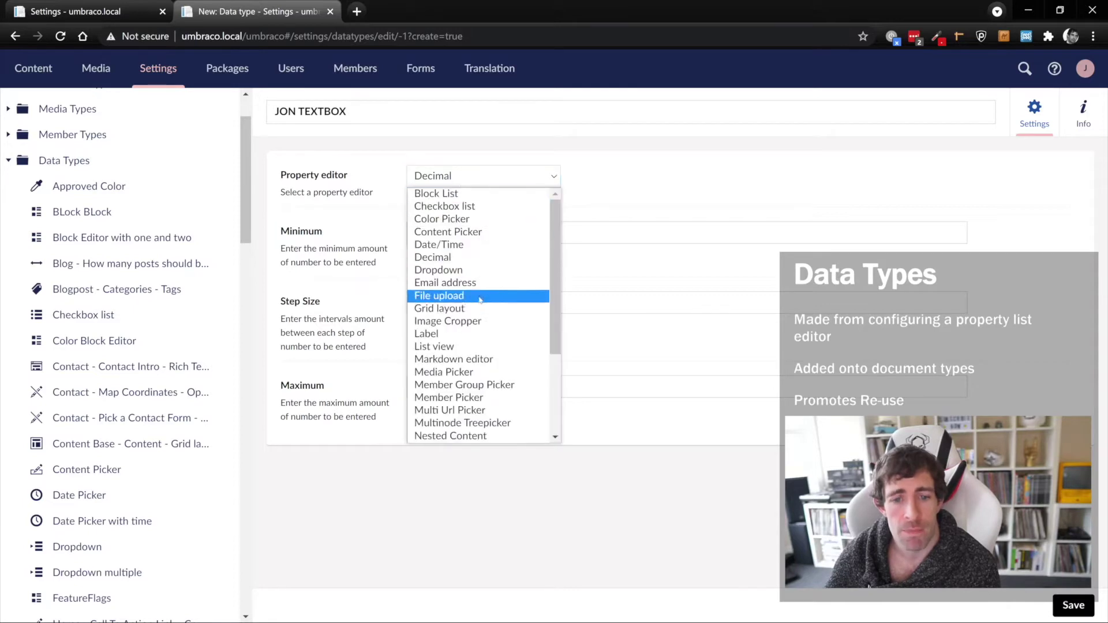
scroll(479, 301, "down", 5)
left_click(470, 411)
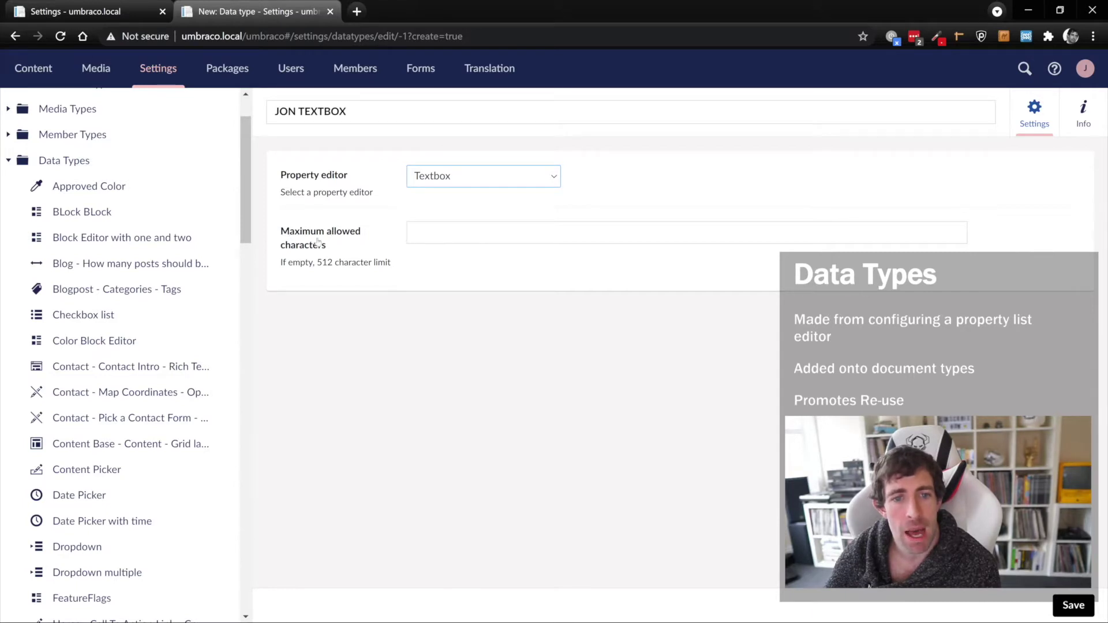
Limit maximum allowed characters to 1 and save the data type.
left_click(414, 233)
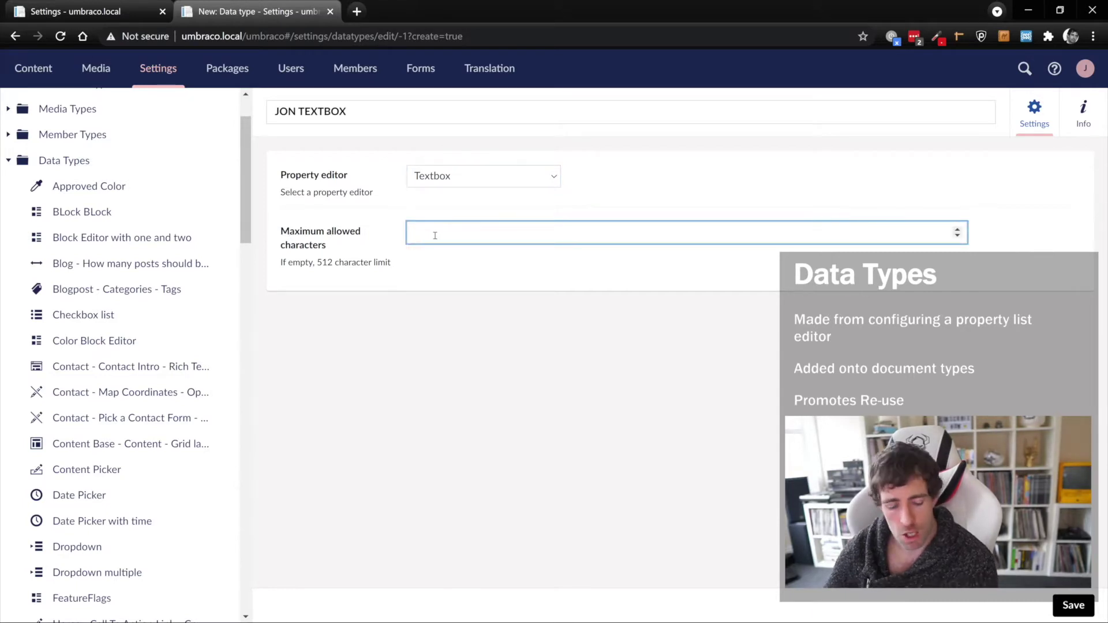
type("1")
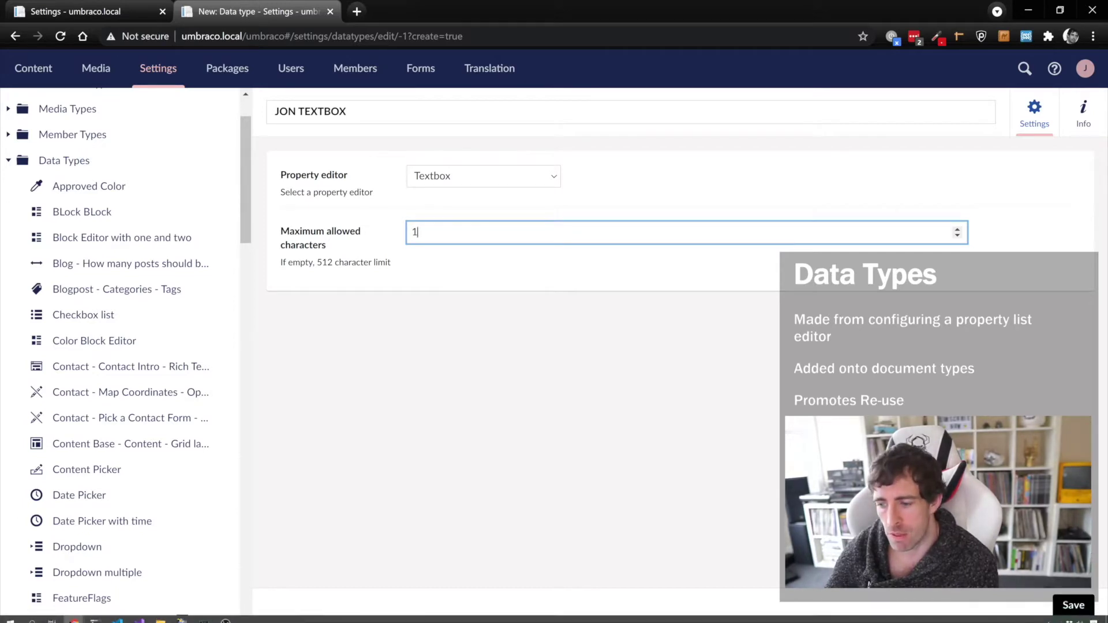
left_click(1073, 605)
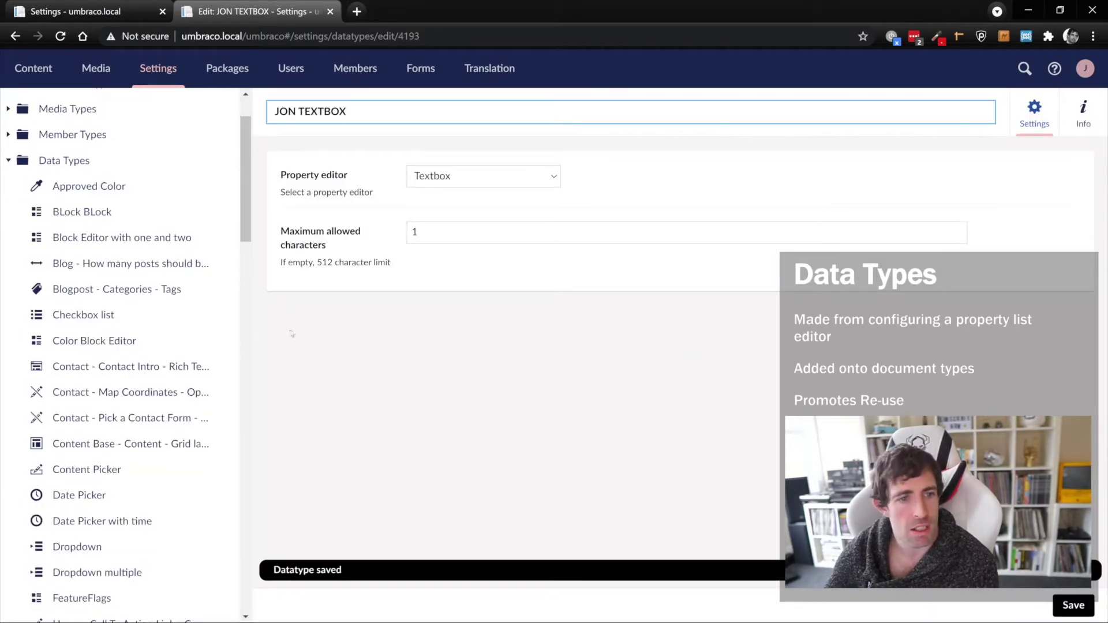
Scroll through the Settings tree after saving the Textbox data type.
left_click_drag(249, 218, 253, 513)
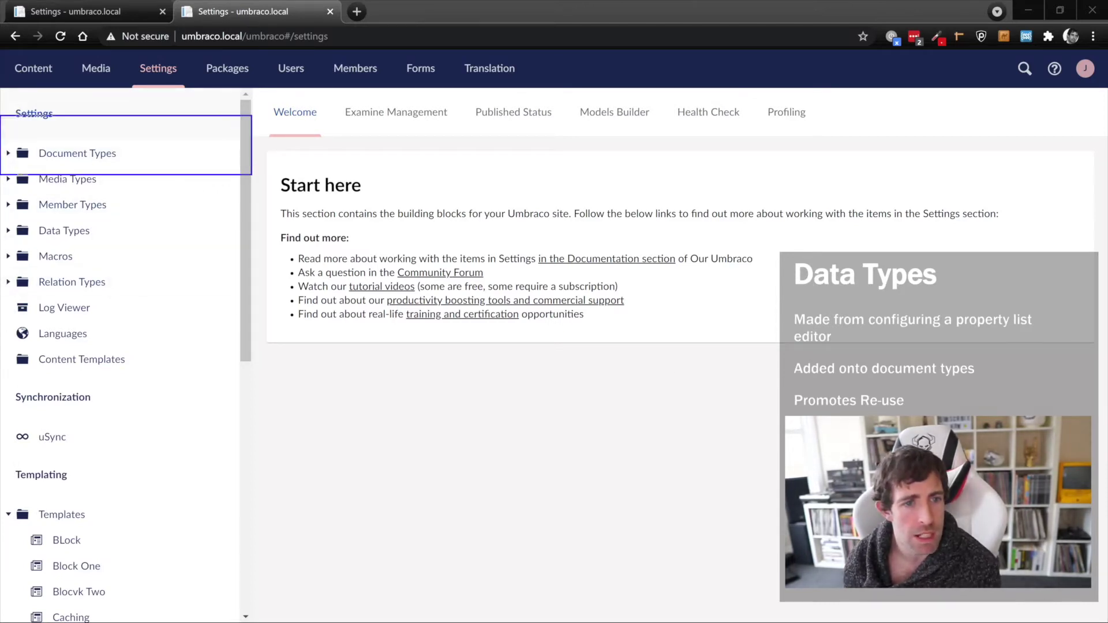
Open the Properties document type under Document Types and add a new property.
left_click(8, 153)
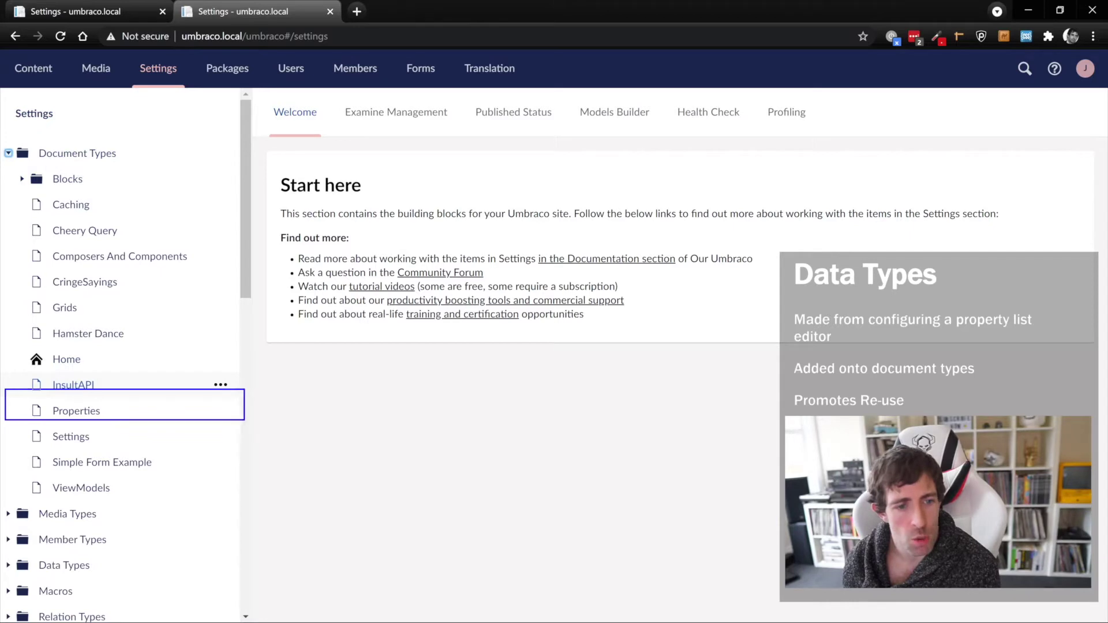
left_click(159, 420)
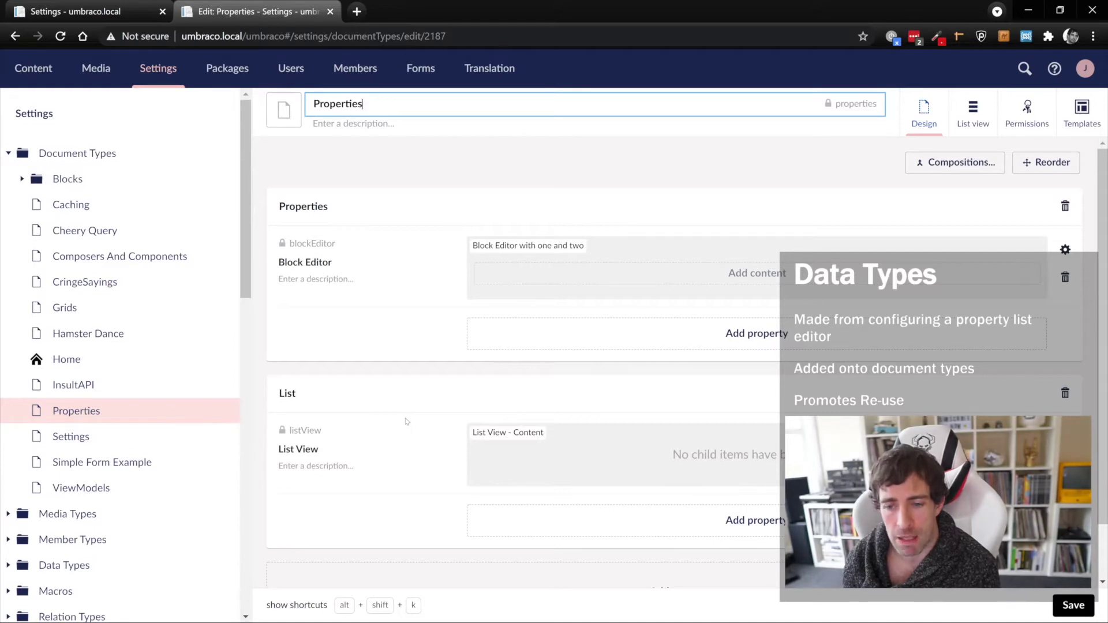
left_click_drag(340, 298, 1057, 365)
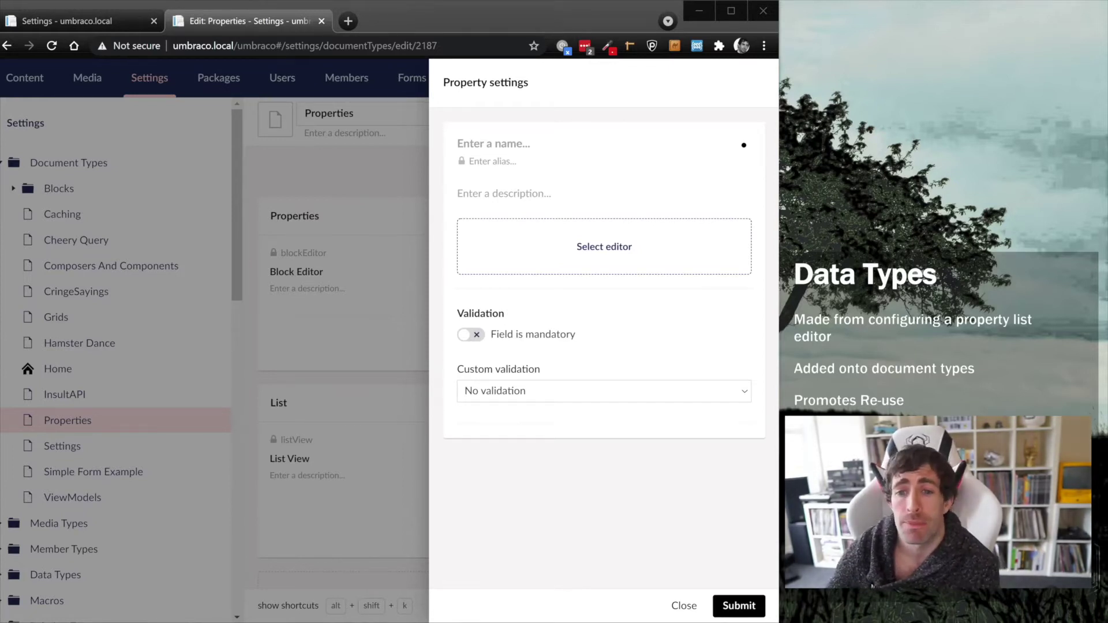
Pick the Textbox editor for the new property to list its configurations.
left_click(562, 238)
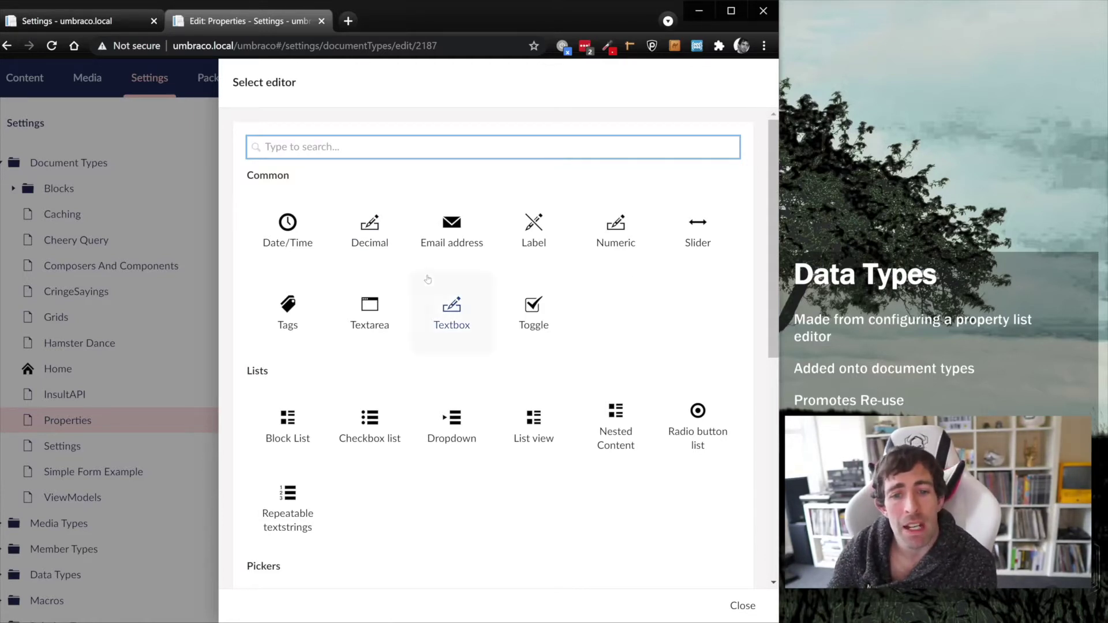
left_click(450, 309)
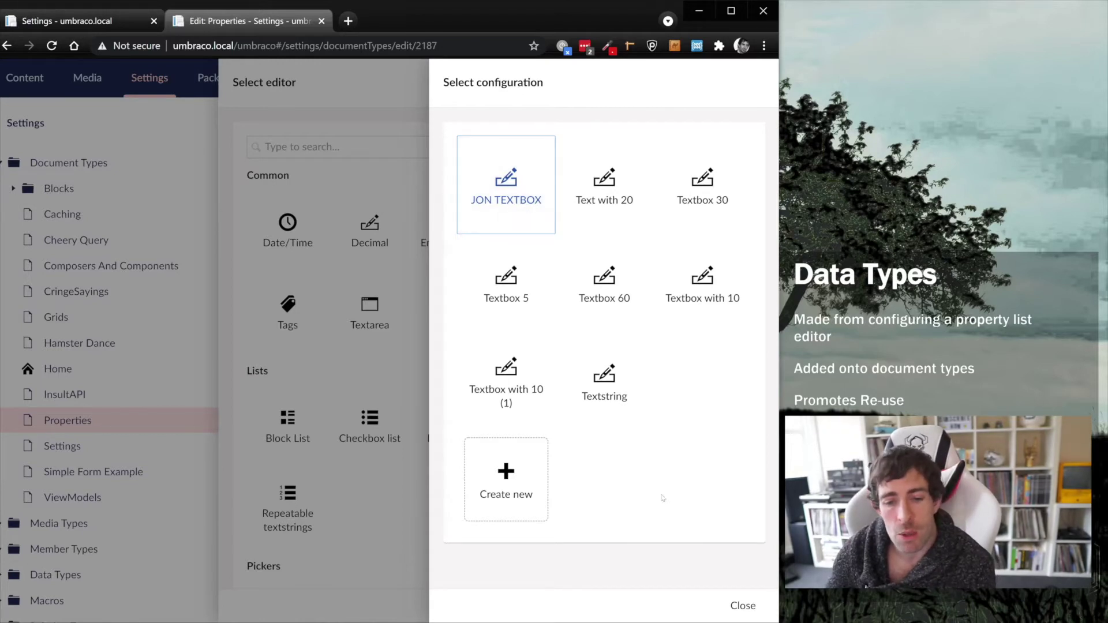
Discard a fresh Textbox configuration and use the newly saved textbox data type instead.
left_click_drag(587, 547, 451, 420)
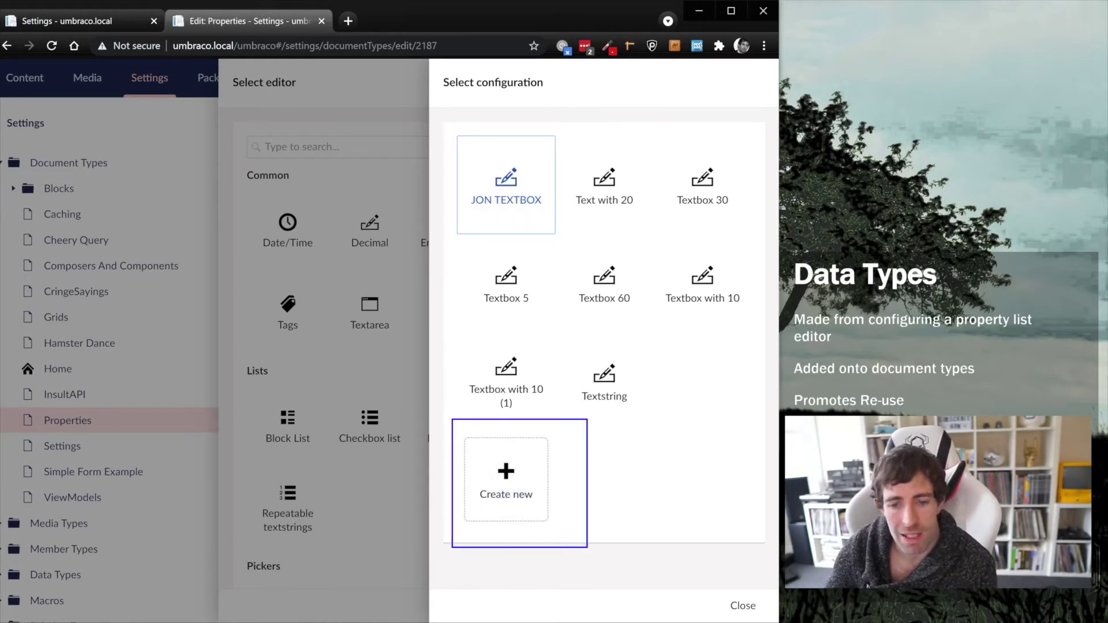
left_click(524, 473)
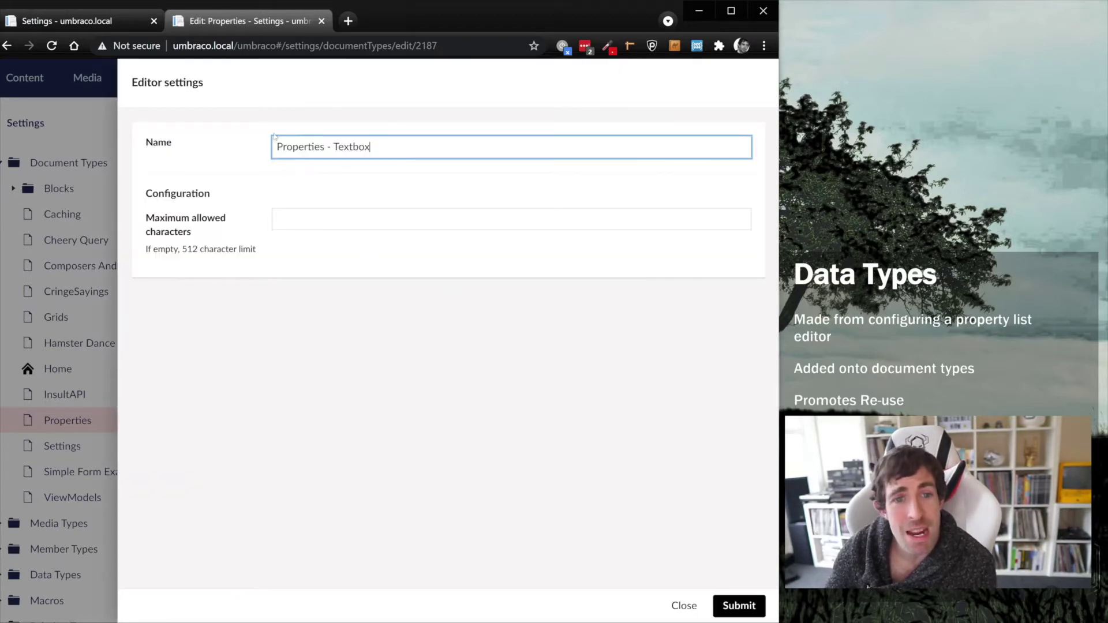
left_click_drag(237, 112, 579, 184)
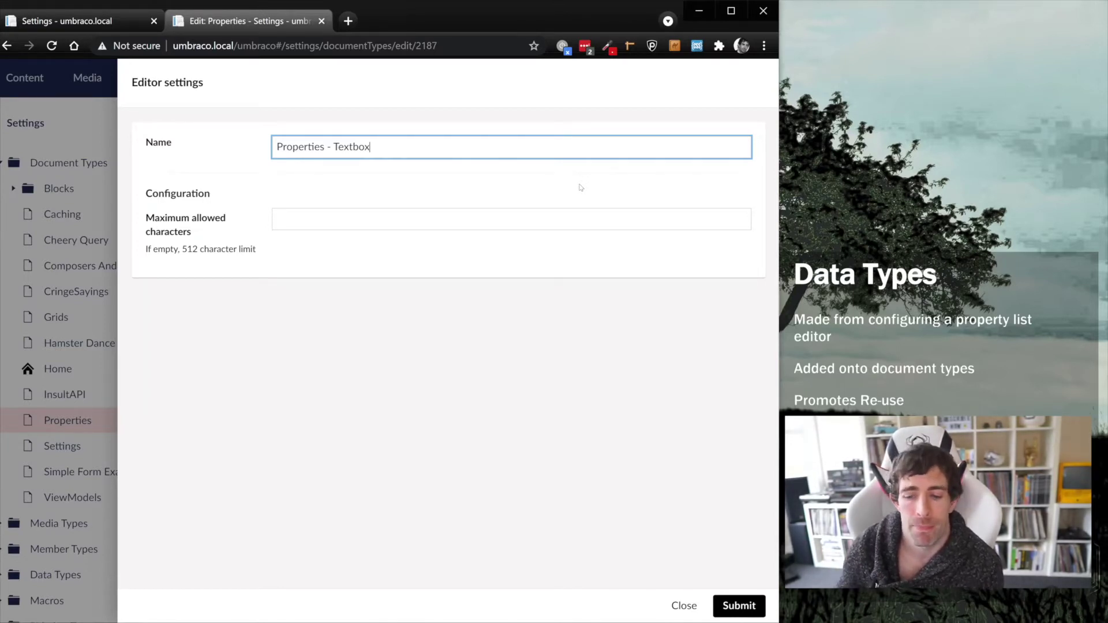
key("Escape")
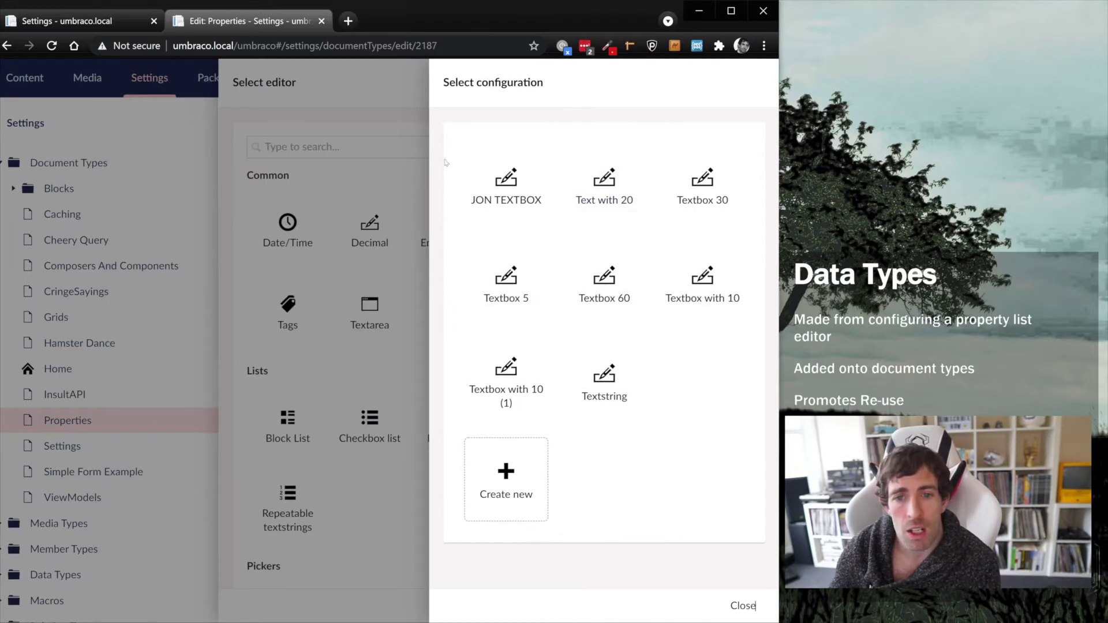
left_click(496, 196)
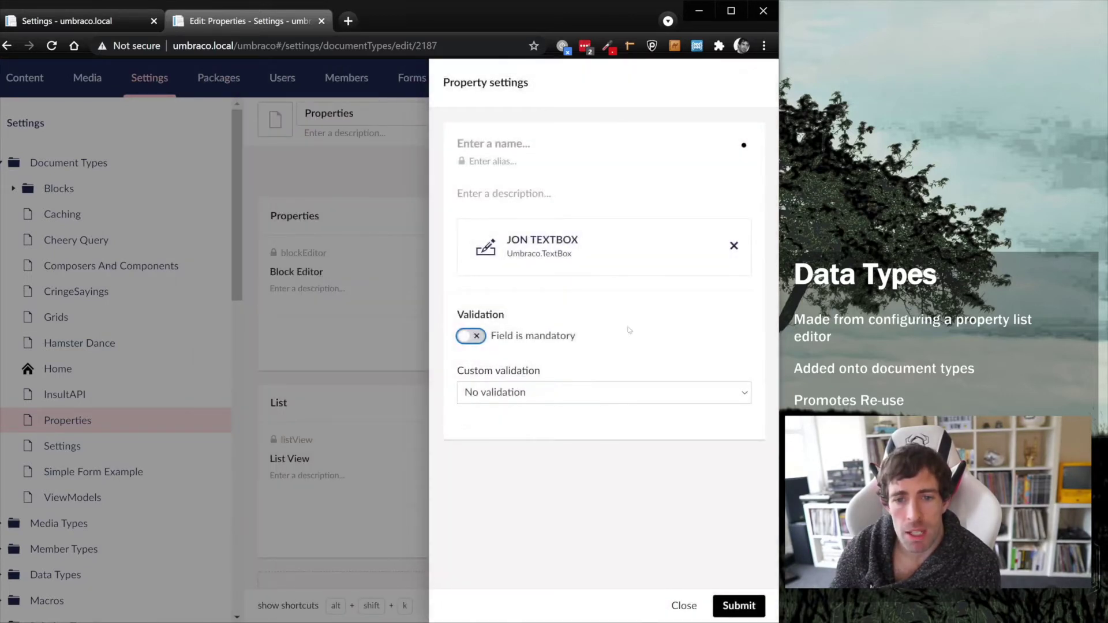
Add the property as 'Name' and save, hitting the reserved 'name' alias error.
left_click(525, 143)
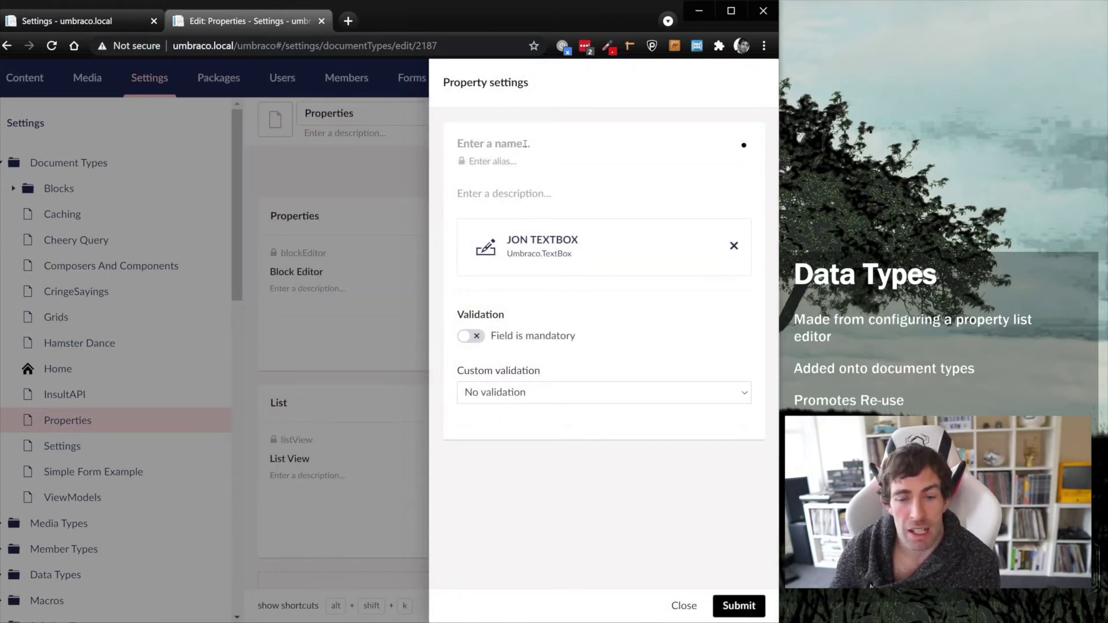
type("Name")
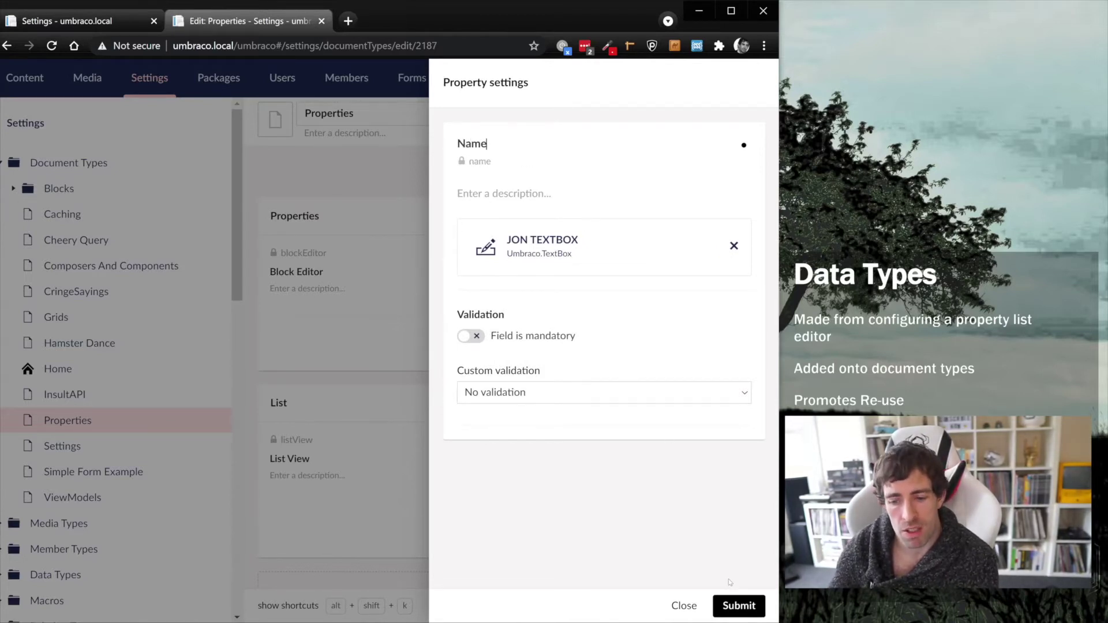
left_click(737, 604)
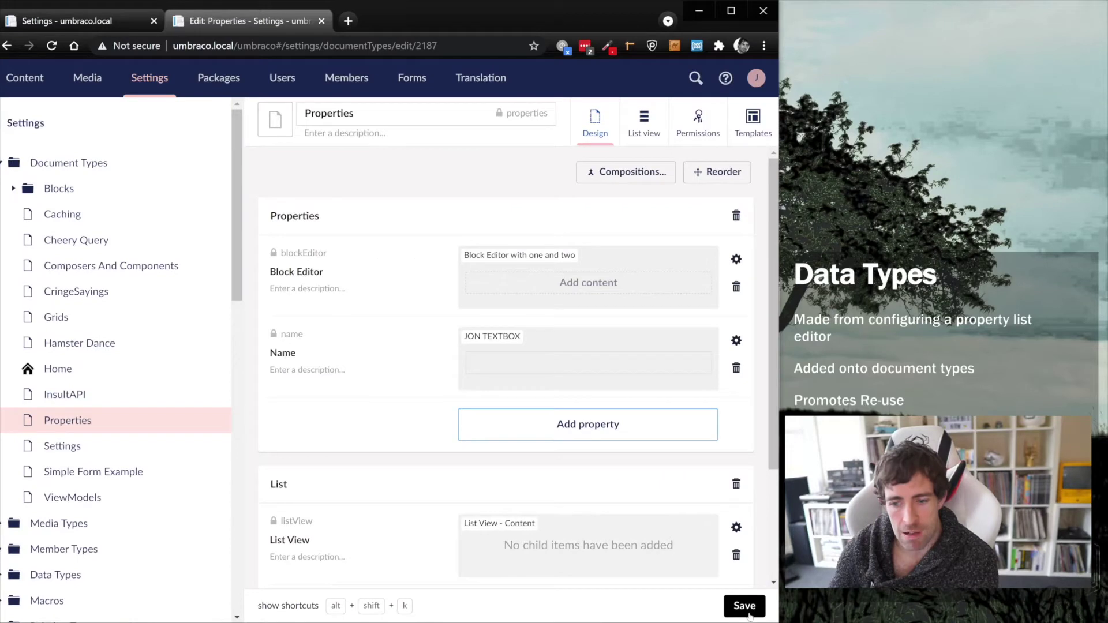
left_click(748, 610)
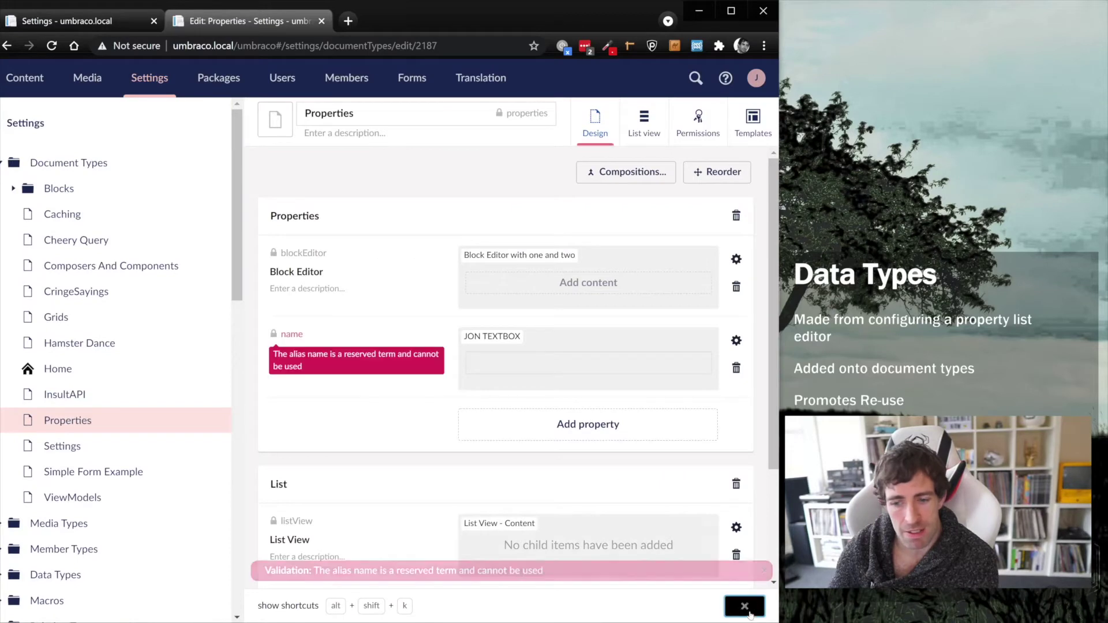
left_click(273, 336)
Change the property alias to 'firstName' and save the Properties document type.
left_click(284, 336)
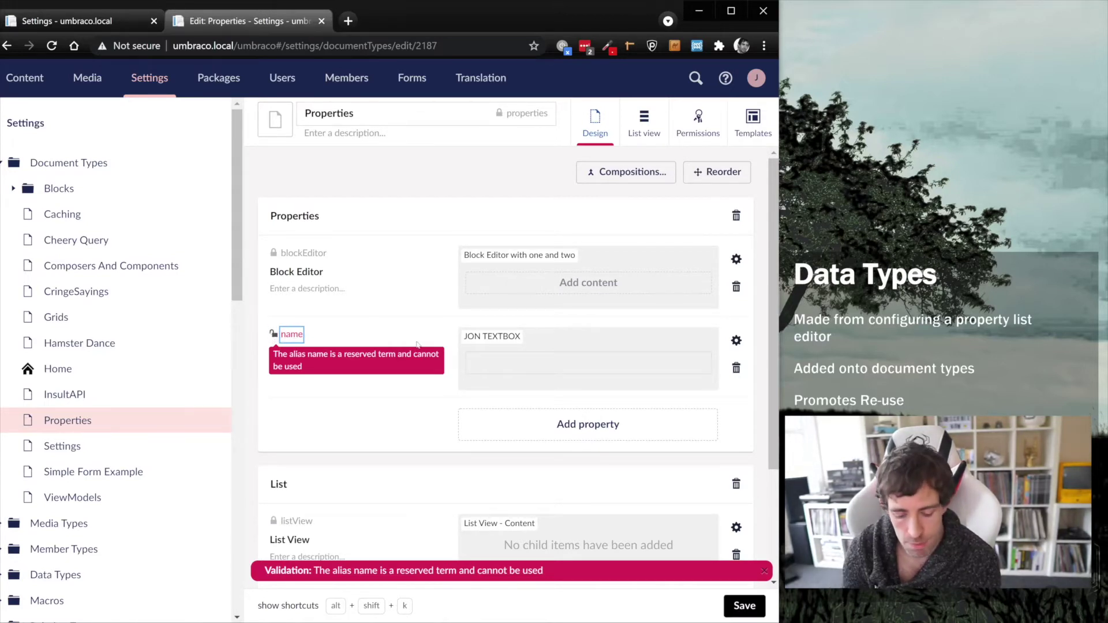
type("first")
key("Delete")
type("N")
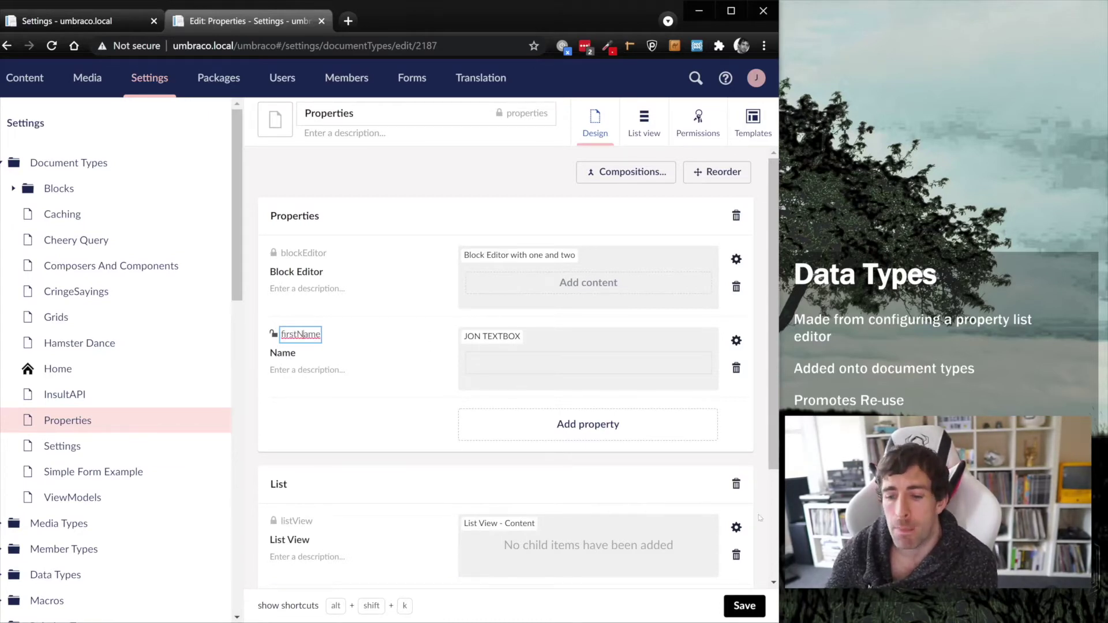
left_click(748, 606)
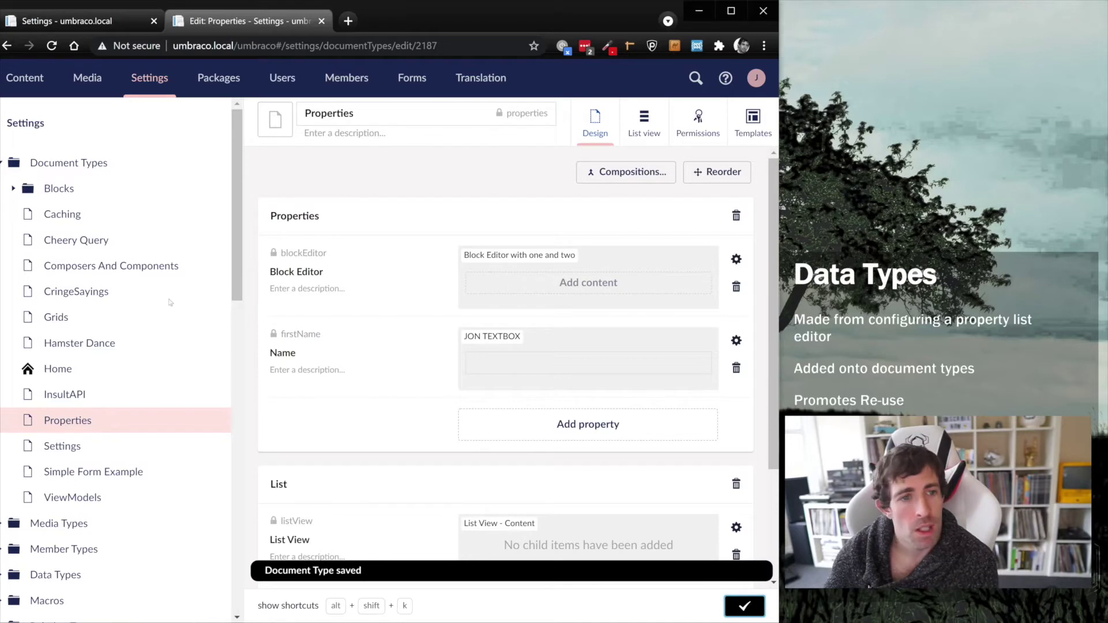
left_click(25, 78)
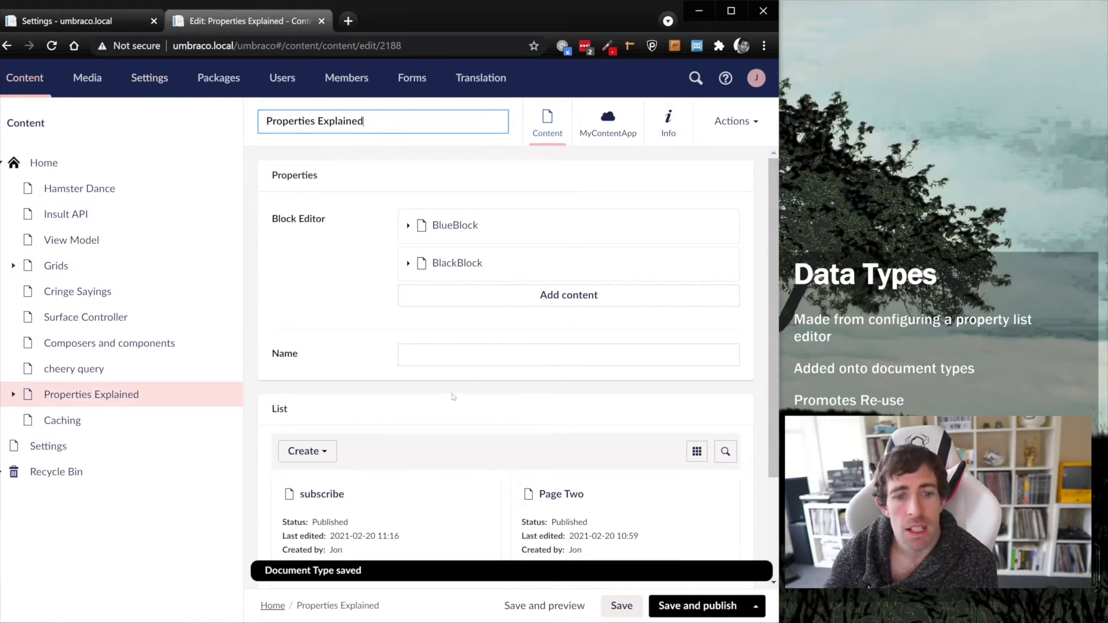
Type a long string into the page's Name field, exceeding the 1-character maximum.
left_click(539, 356)
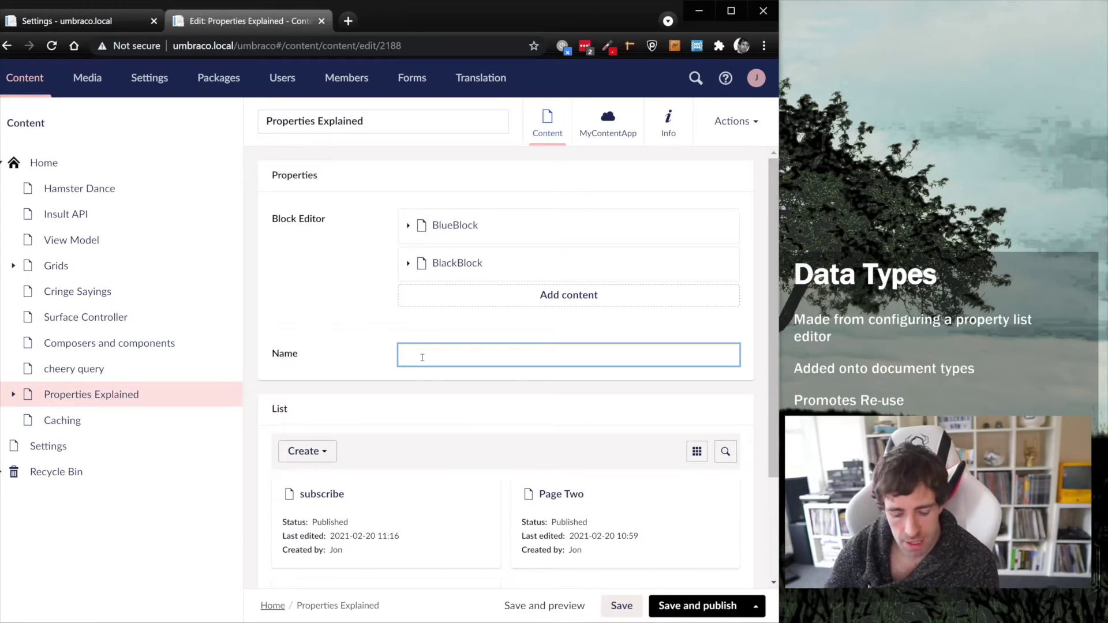
type("fdhsgfhdsgfhjdsgfhjdsghjfds")
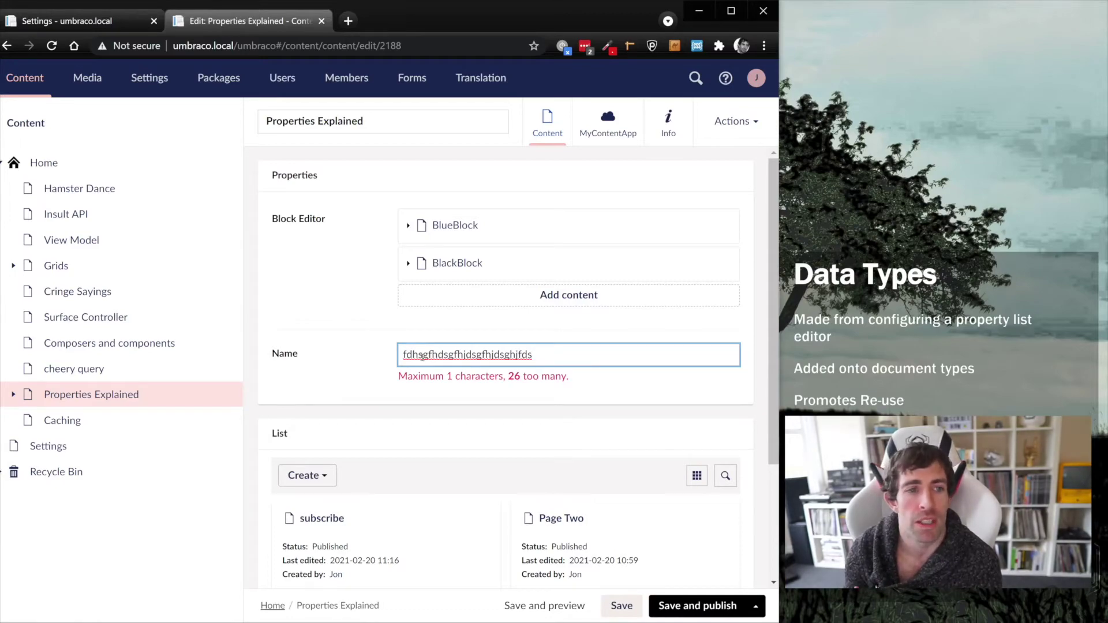
key("alt+Tab")
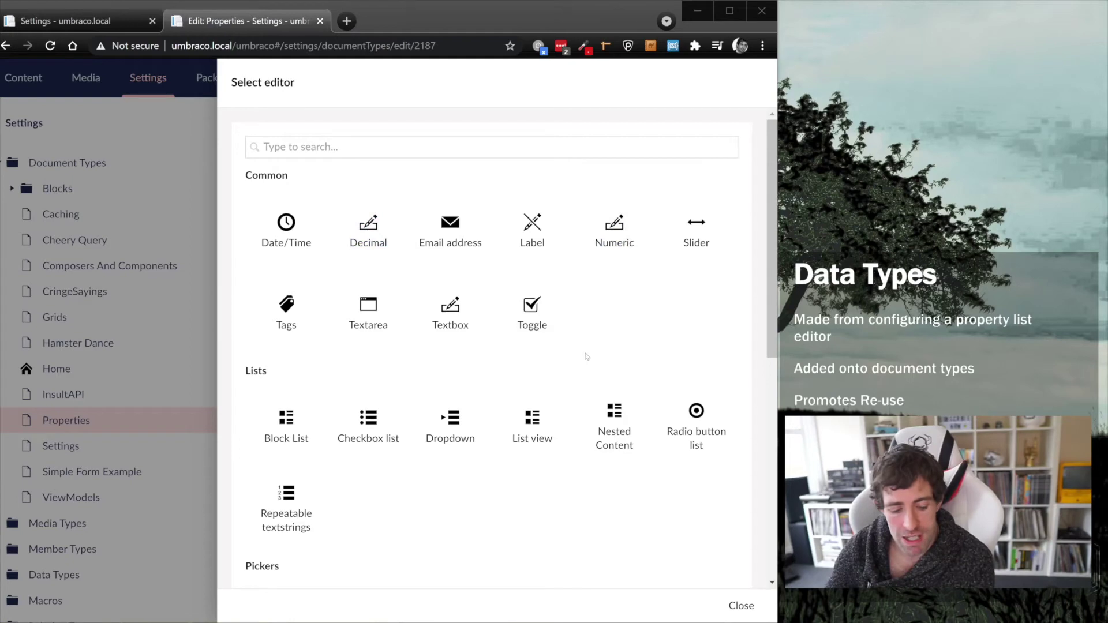
Browse the Select editor panel's Common and Lists editors, such as Dropdown and Radio button list.
mouse_move(483, 354)
left_mouse_down()
mouse_move(284, 277)
mouse_move(339, 293)
mouse_move(332, 284)
left_mouse_up()
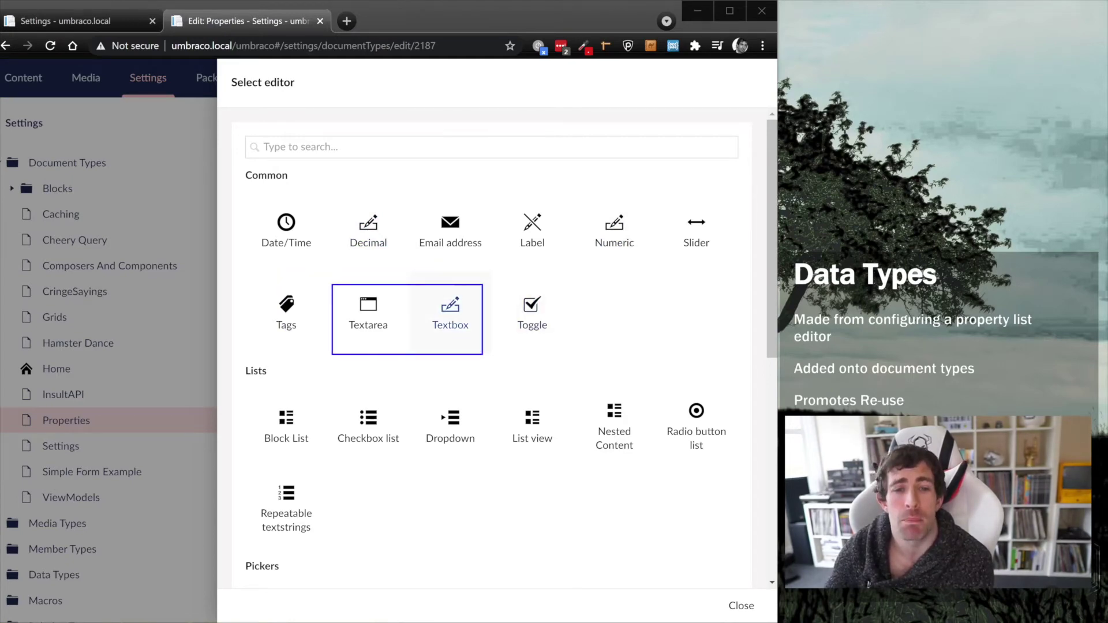
scroll(555, 292, "down", 7)
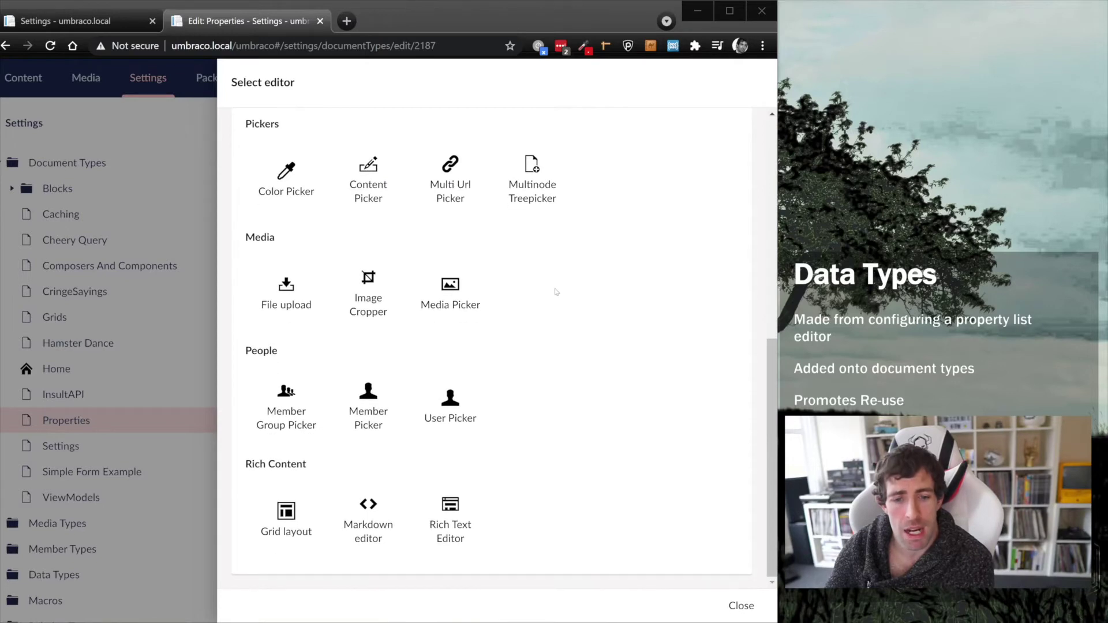
left_click_drag(541, 575, 325, 465)
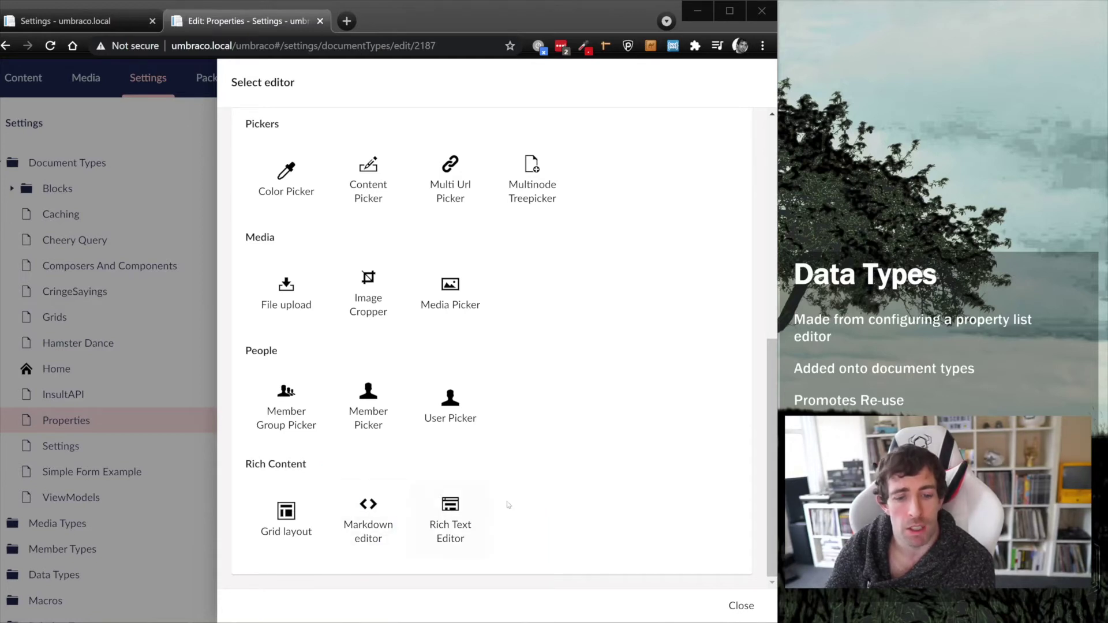
scroll(510, 485, "up", 8)
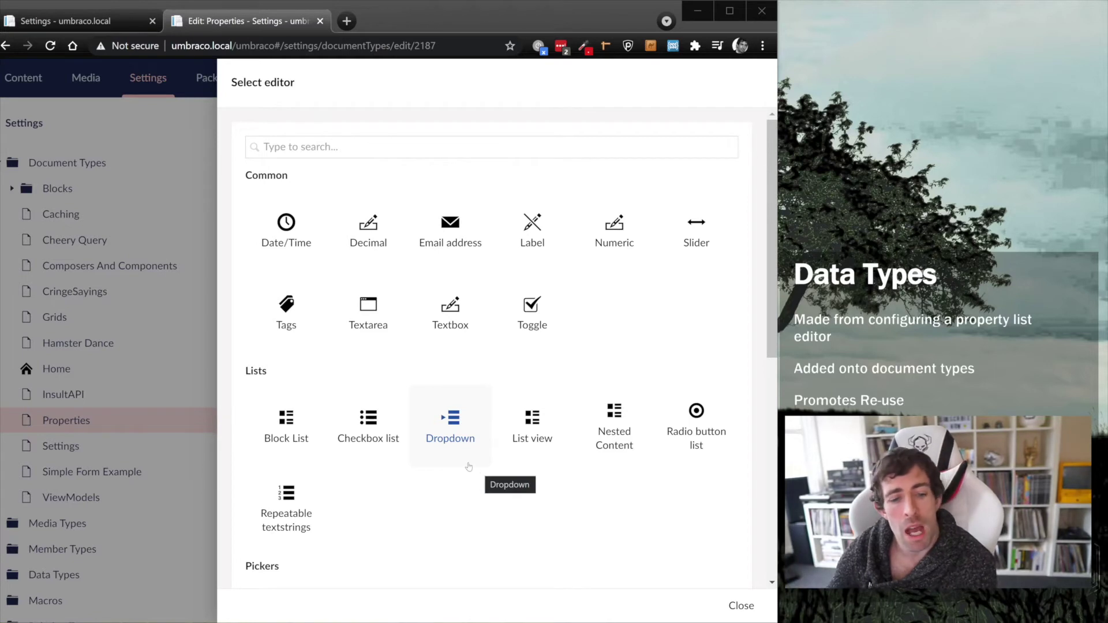
scroll(469, 466, "down", 1)
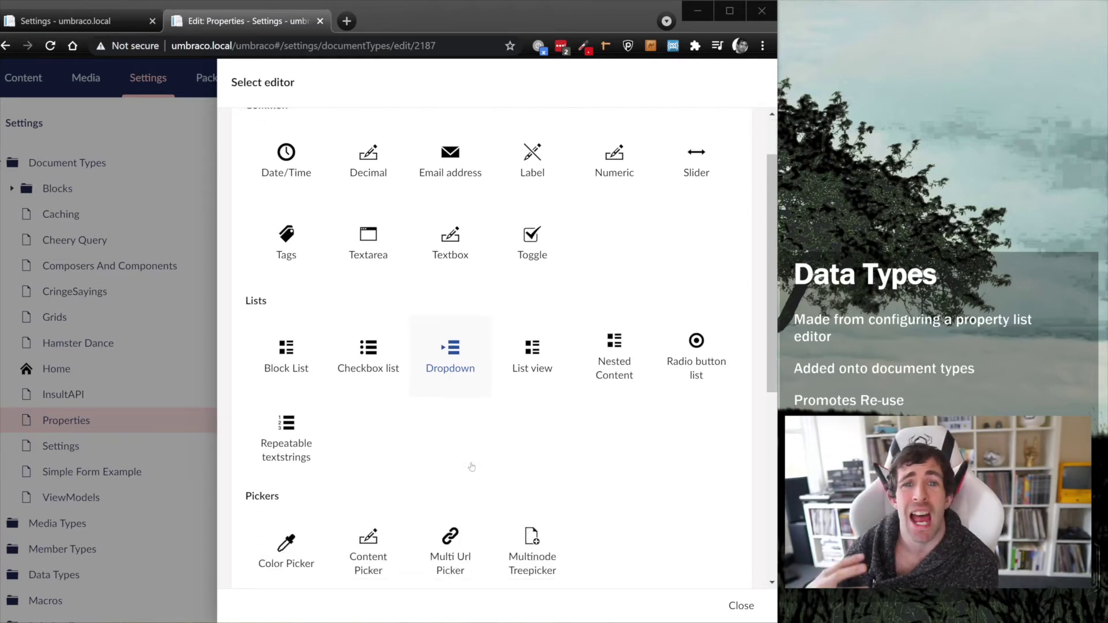
scroll(471, 466, "down", 1)
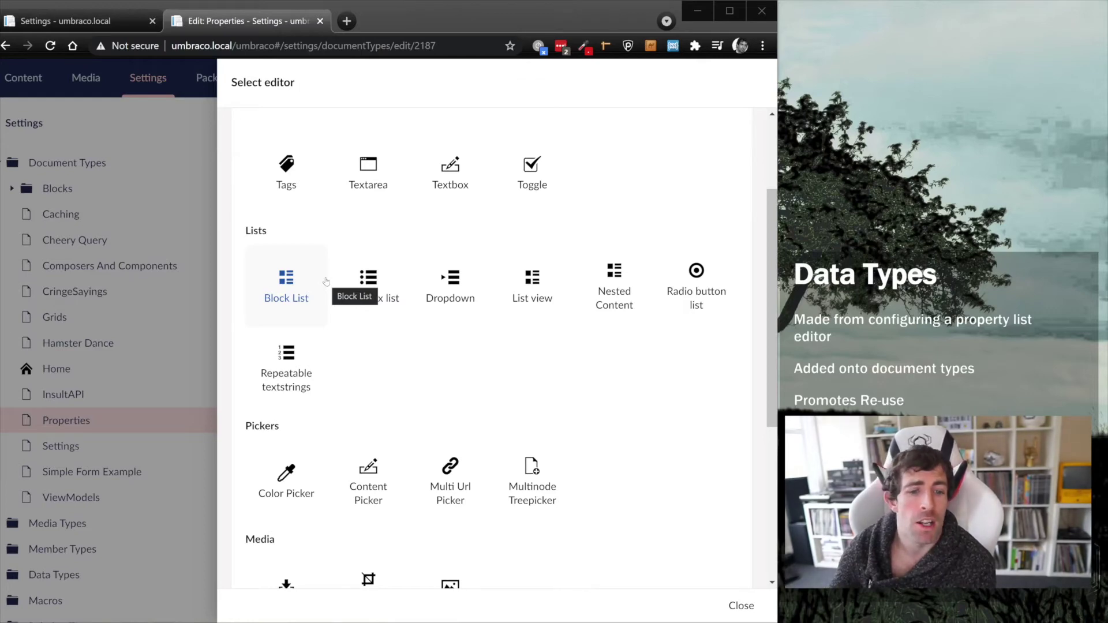
scroll(326, 282, "down", 4)
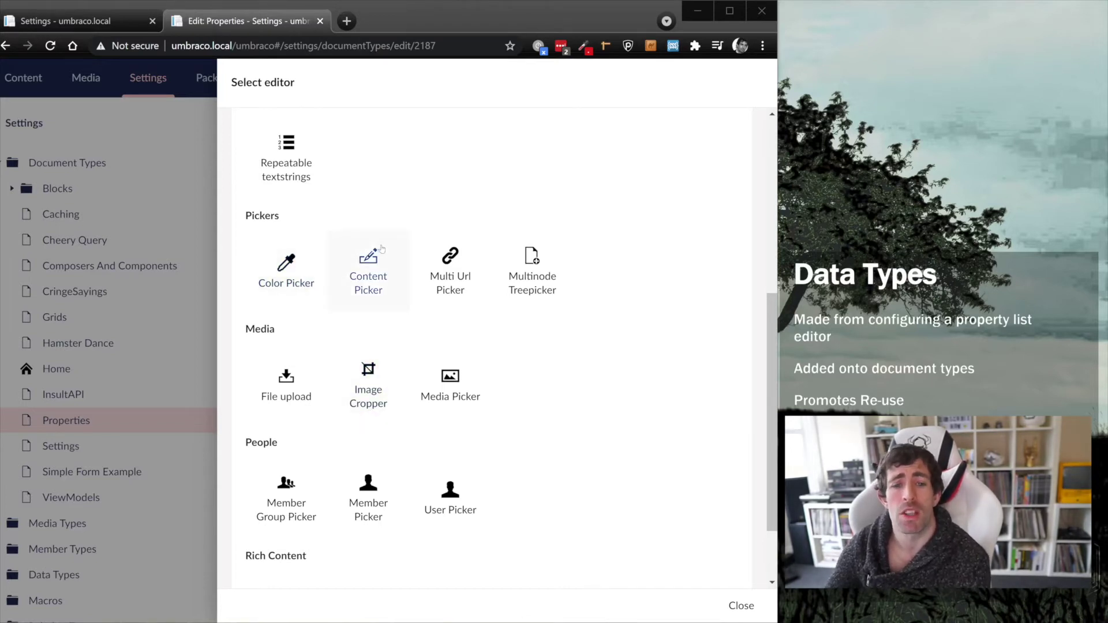
scroll(444, 263, "down", 2)
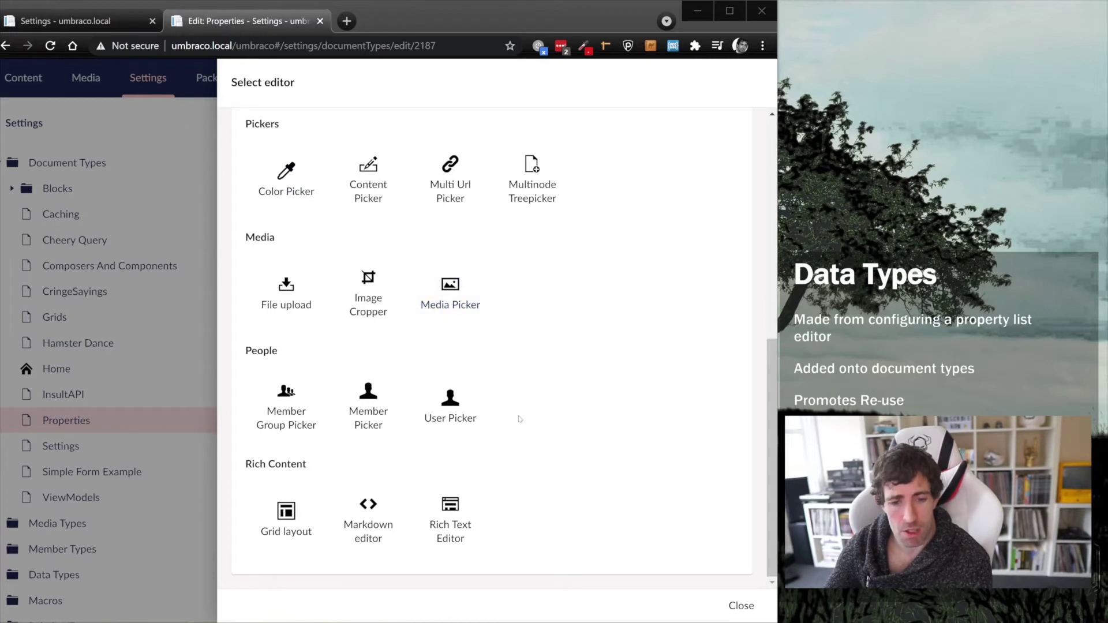
mouse_move(574, 472)
left_mouse_down()
mouse_move(512, 457)
mouse_move(338, 352)
left_mouse_up()
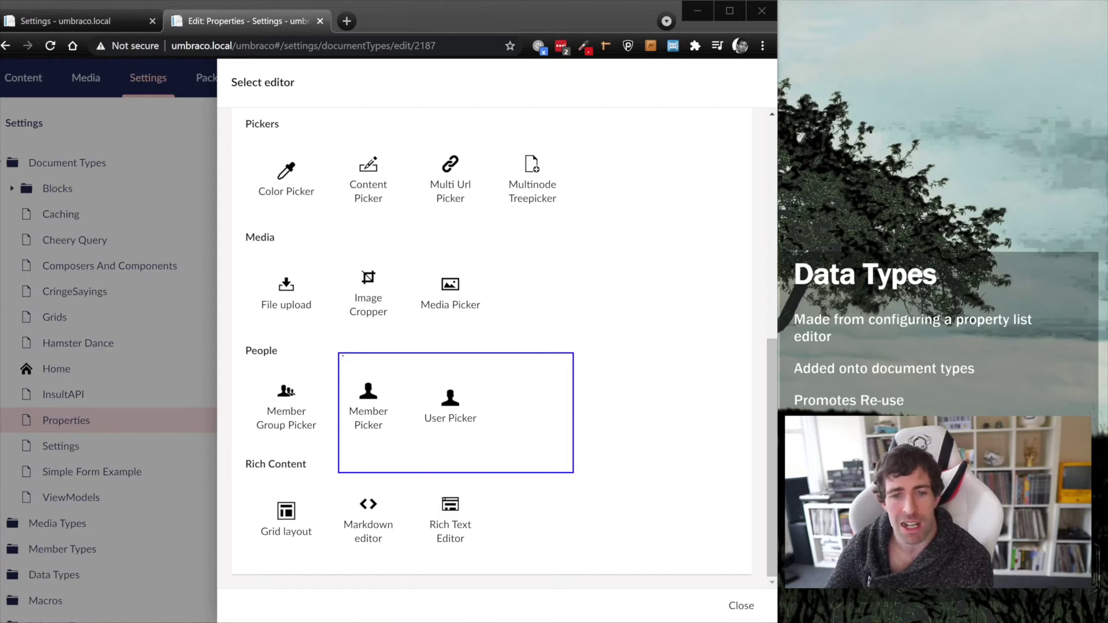
scroll(490, 354, "up", 1)
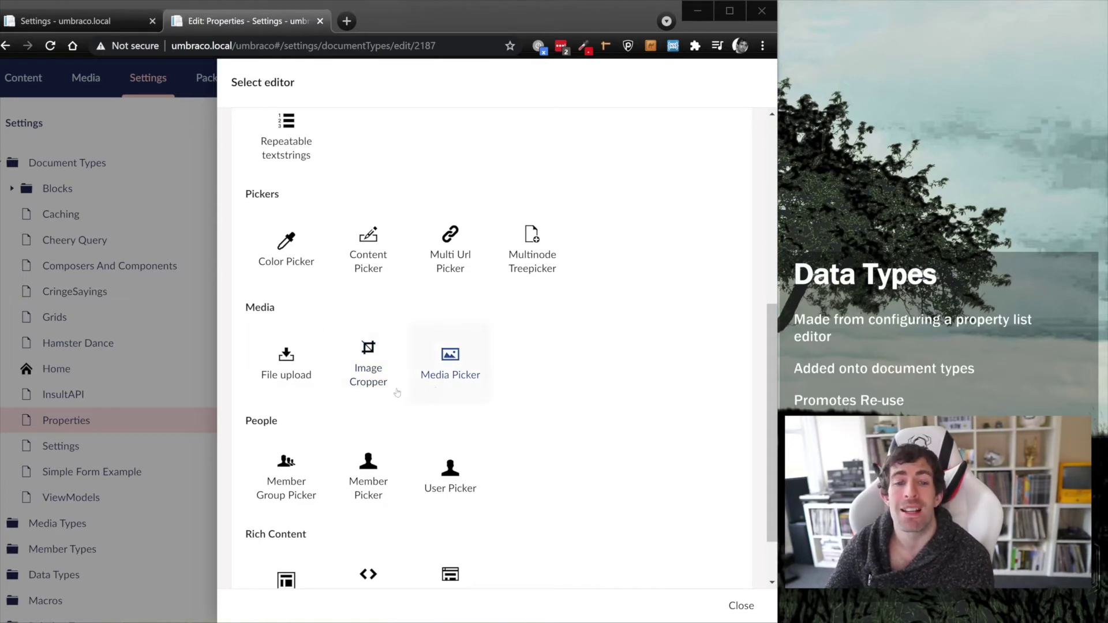
scroll(246, 357, "up", 1)
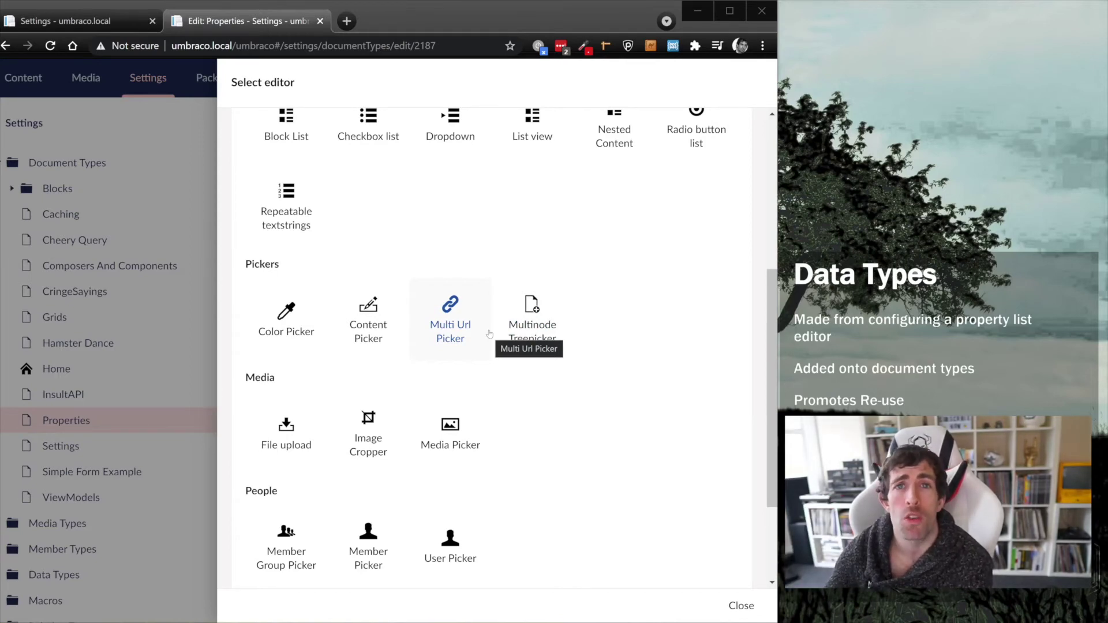
scroll(489, 334, "up", 5)
scroll(489, 334, "down", 8)
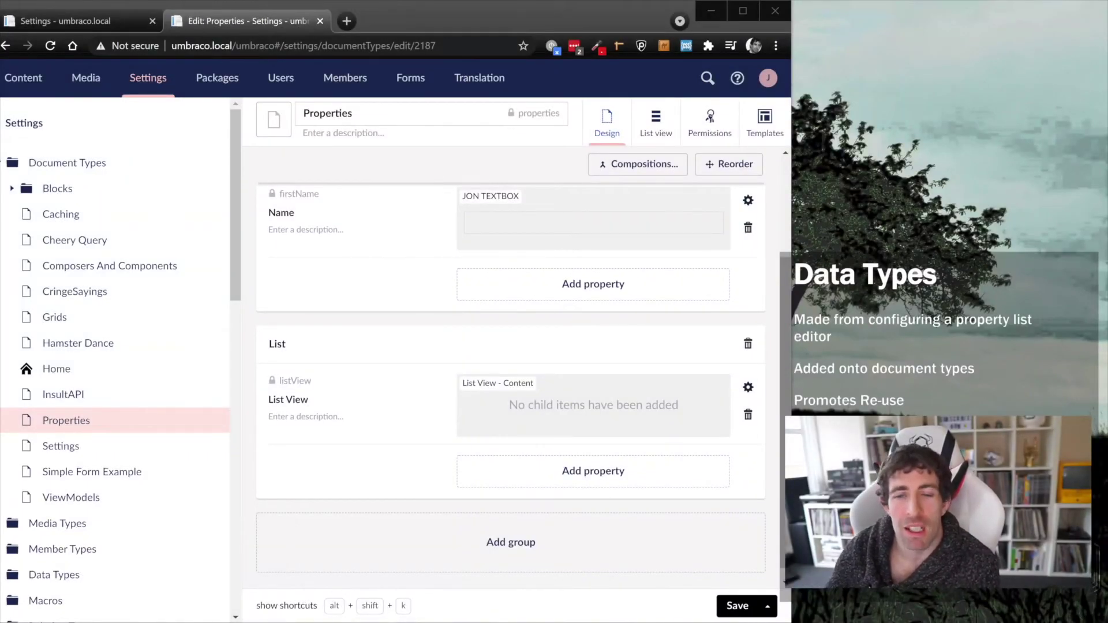
Try adding a new List-group property with the List view editor, then cancel it.
left_click(632, 468)
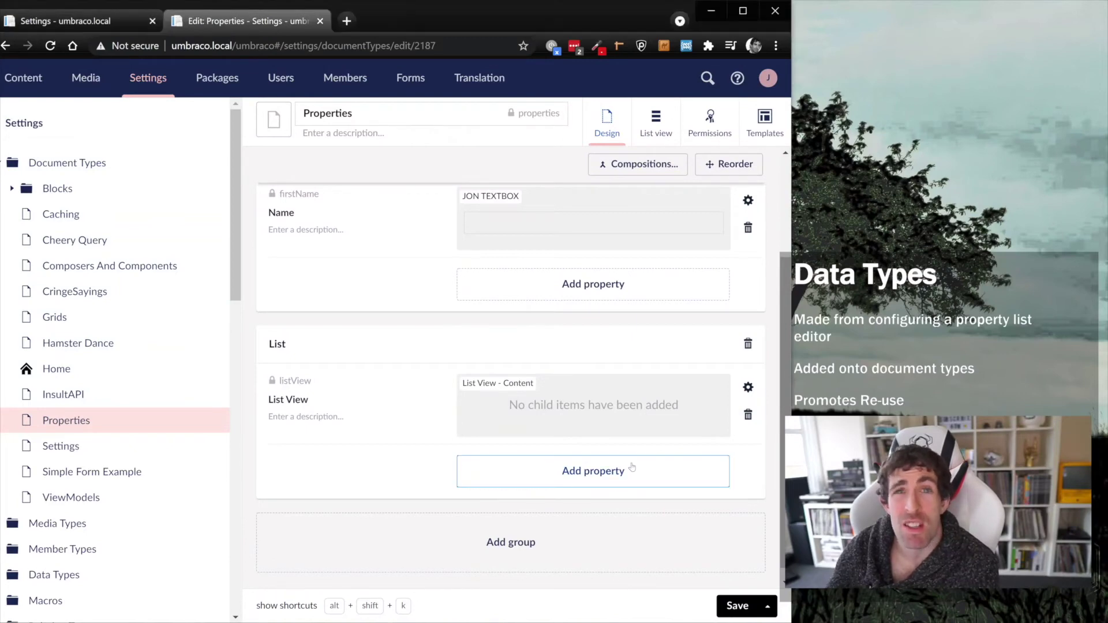
left_click(597, 260)
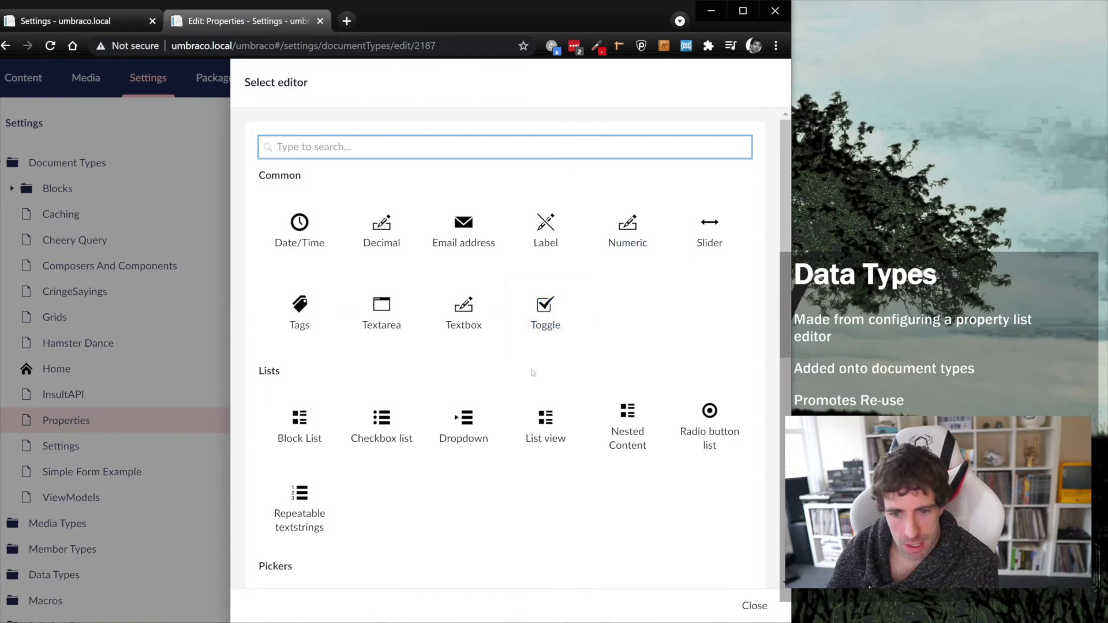
left_click(542, 418)
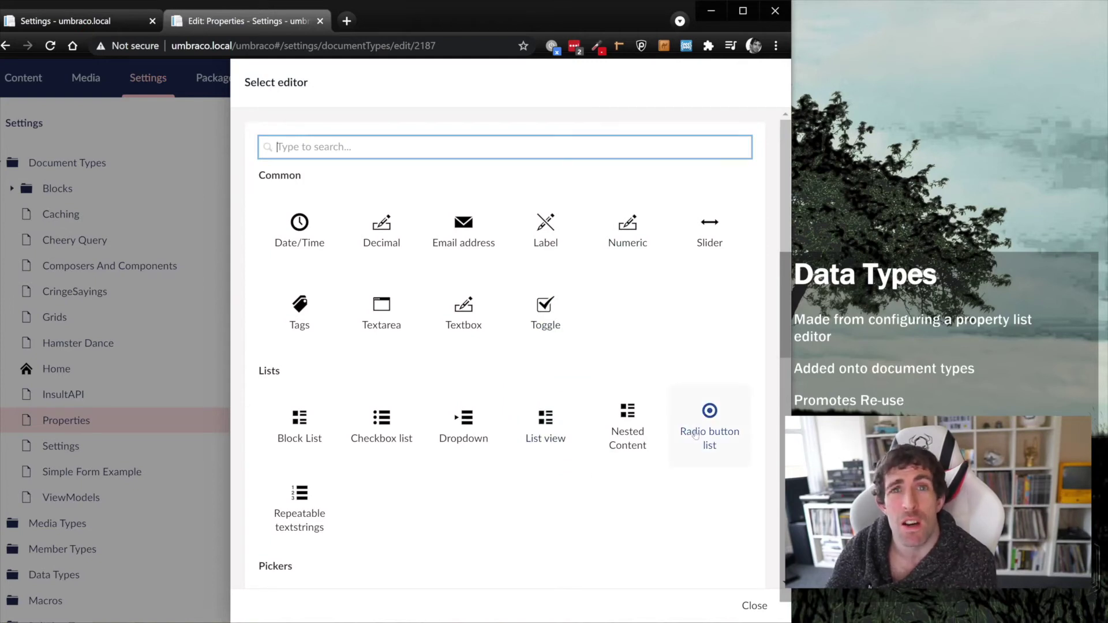
left_click(755, 606)
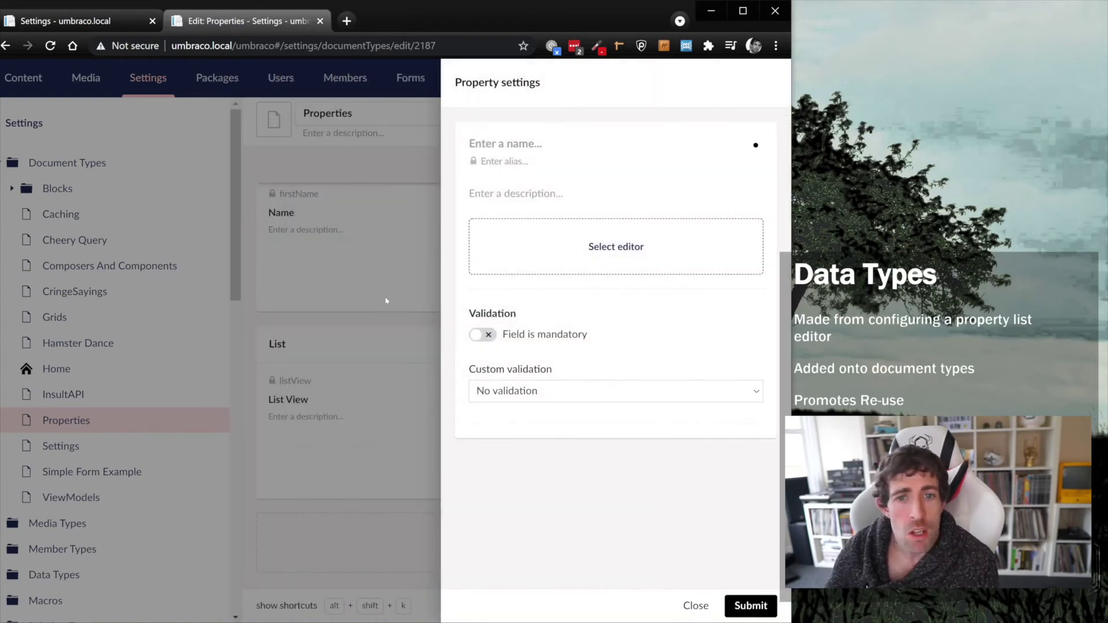
left_click(698, 603)
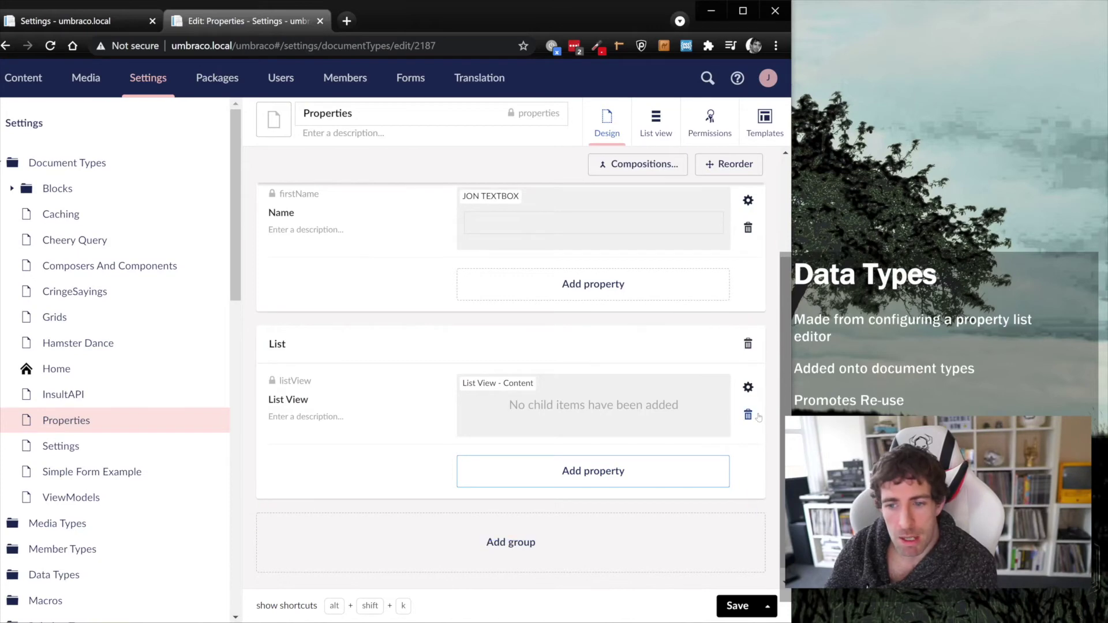
Open the List View property's List View - Content editor settings.
left_click(748, 387)
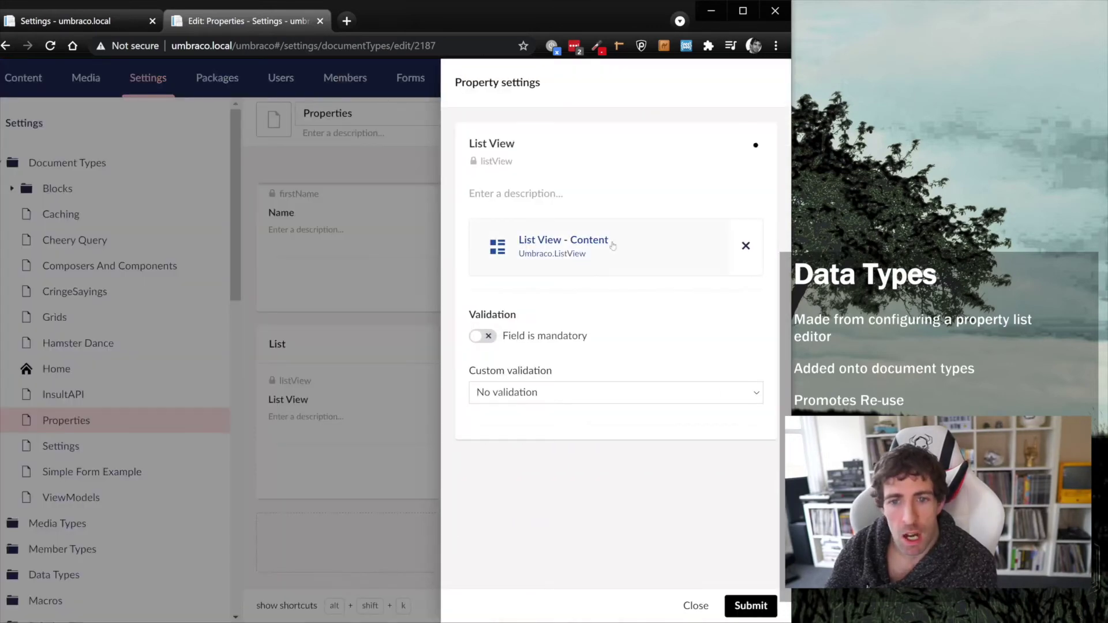
left_click(745, 246)
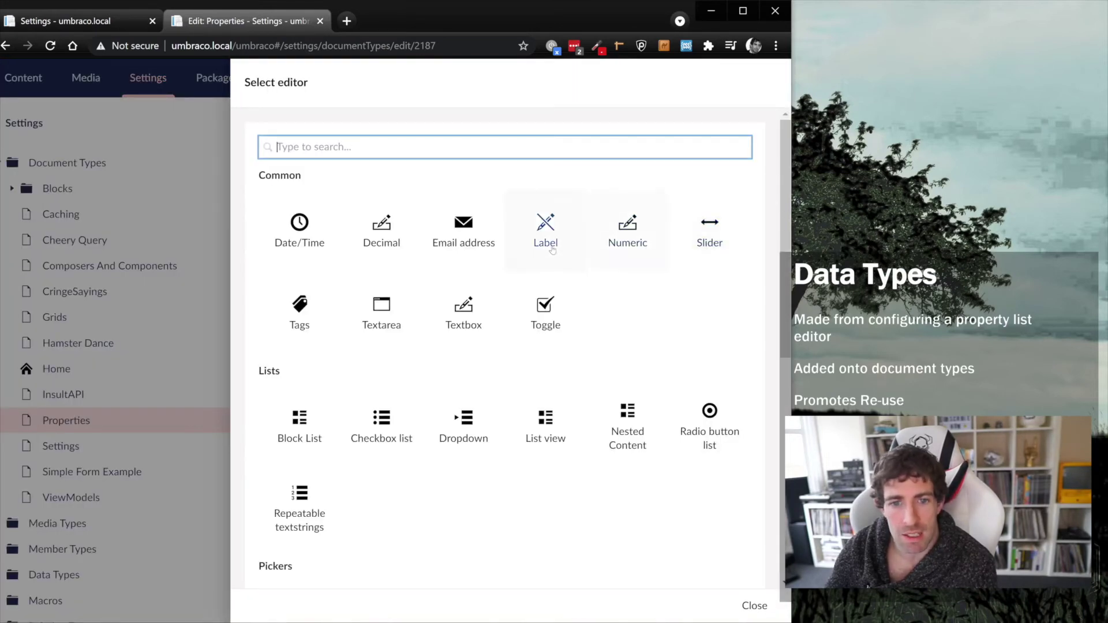
key("Escape")
left_click(551, 253)
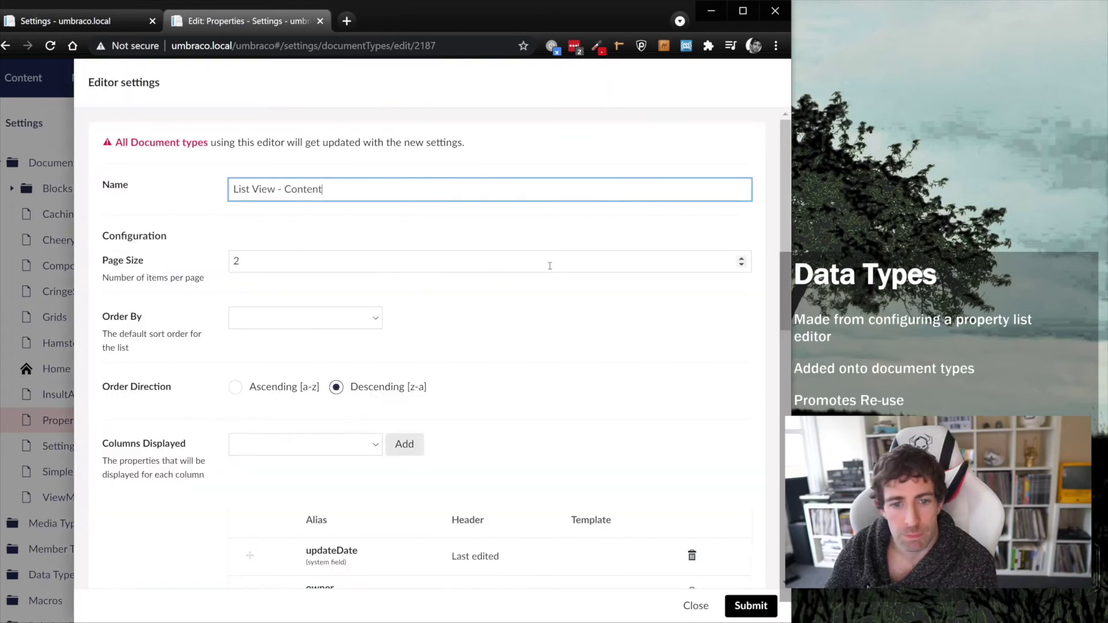
Keep Page Size 2 and Descending order, then submit the editor and property settings.
key("Tab")
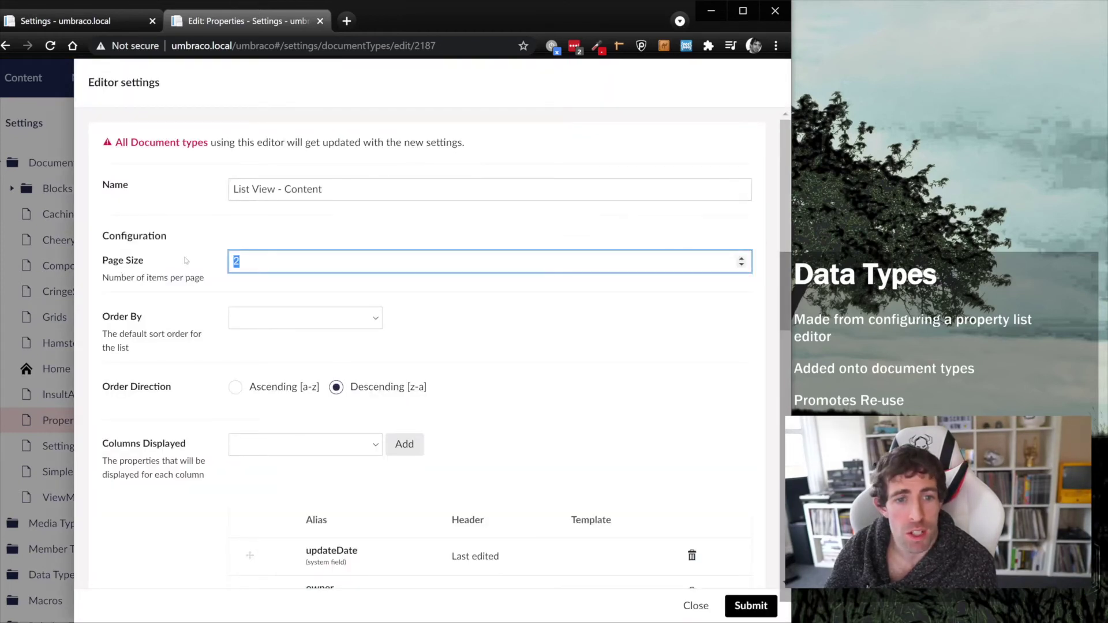
left_click(259, 321)
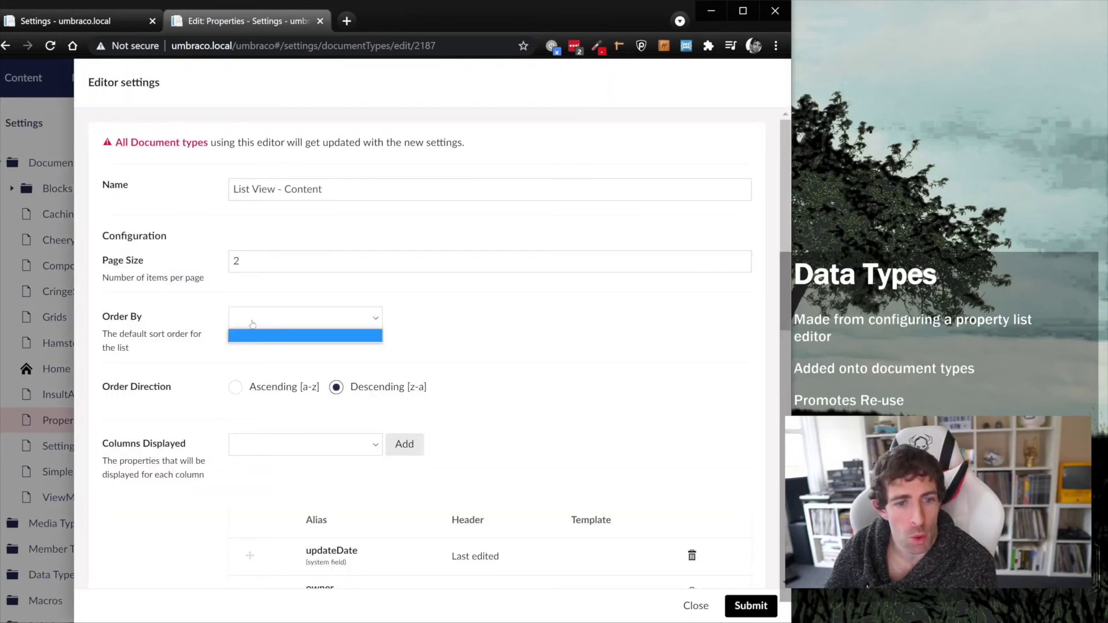
left_click(252, 323)
left_click(236, 389)
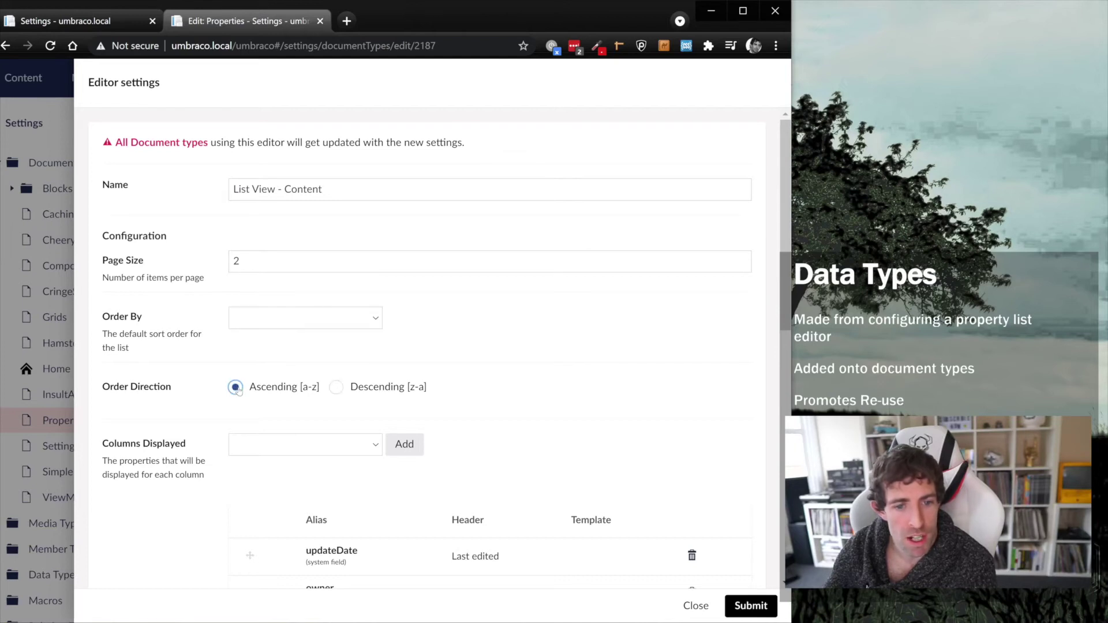
left_click(350, 389)
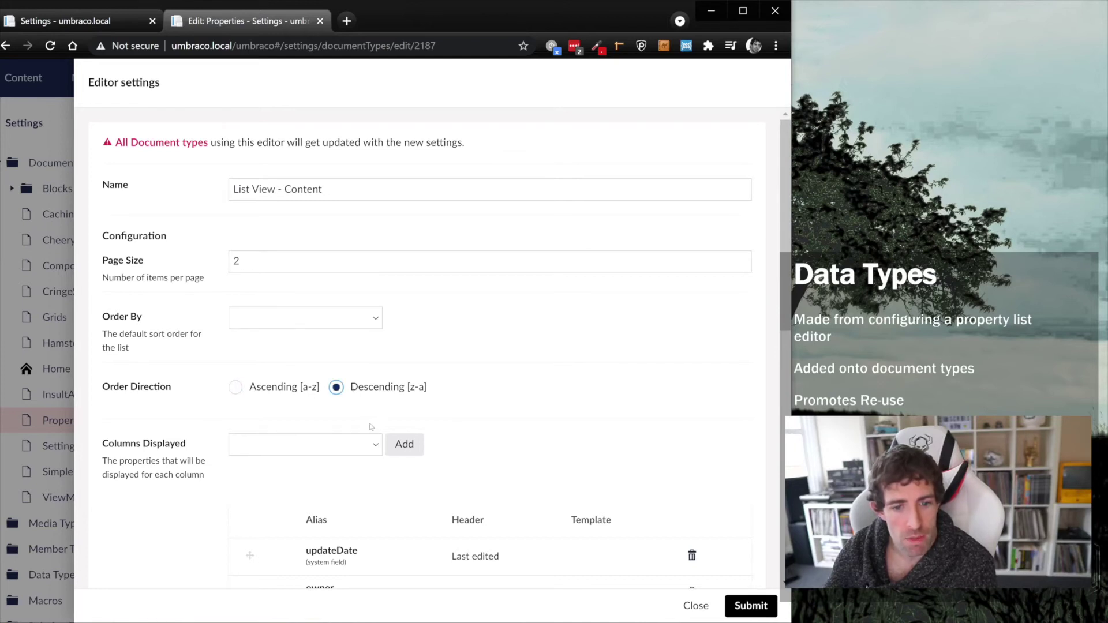
left_click(374, 444)
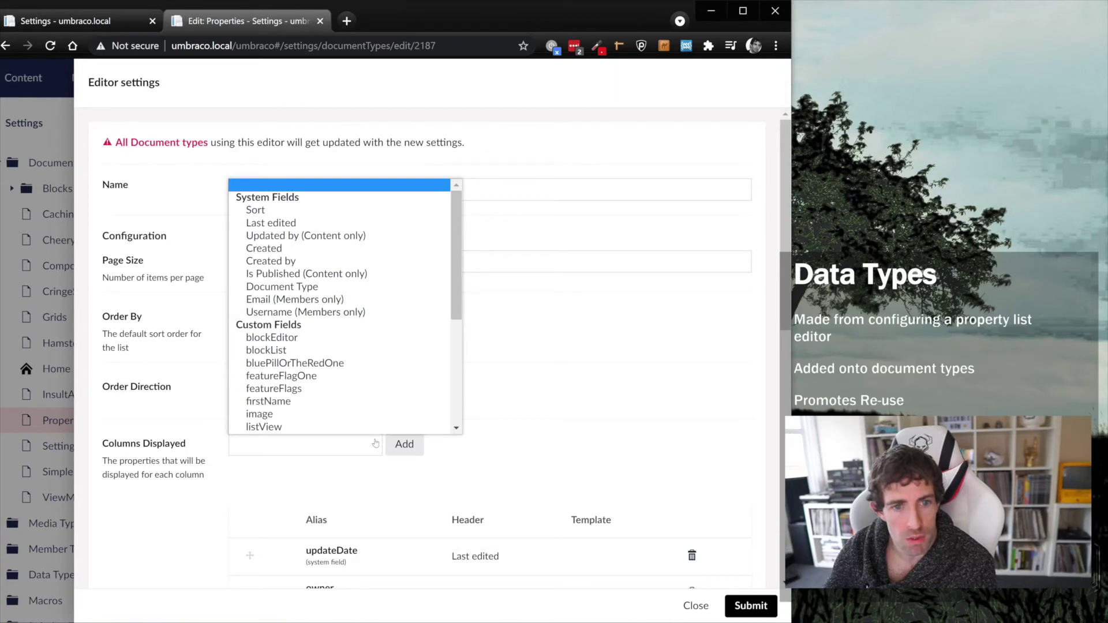
left_click(375, 443)
scroll(508, 437, "down", 5)
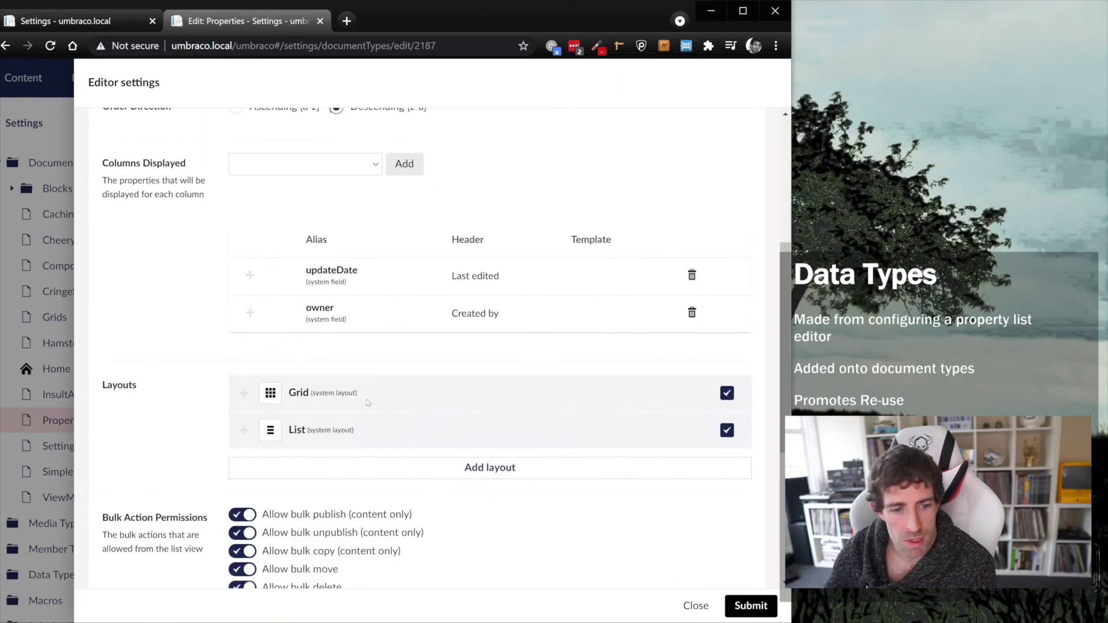
scroll(367, 402, "down", 4)
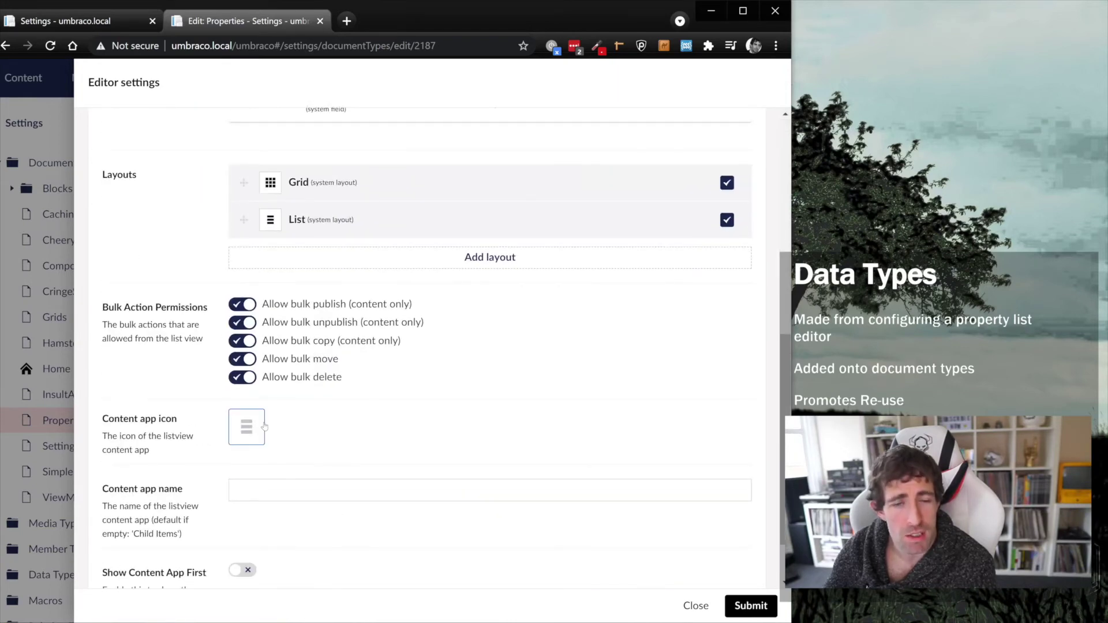
scroll(370, 439, "down", 2)
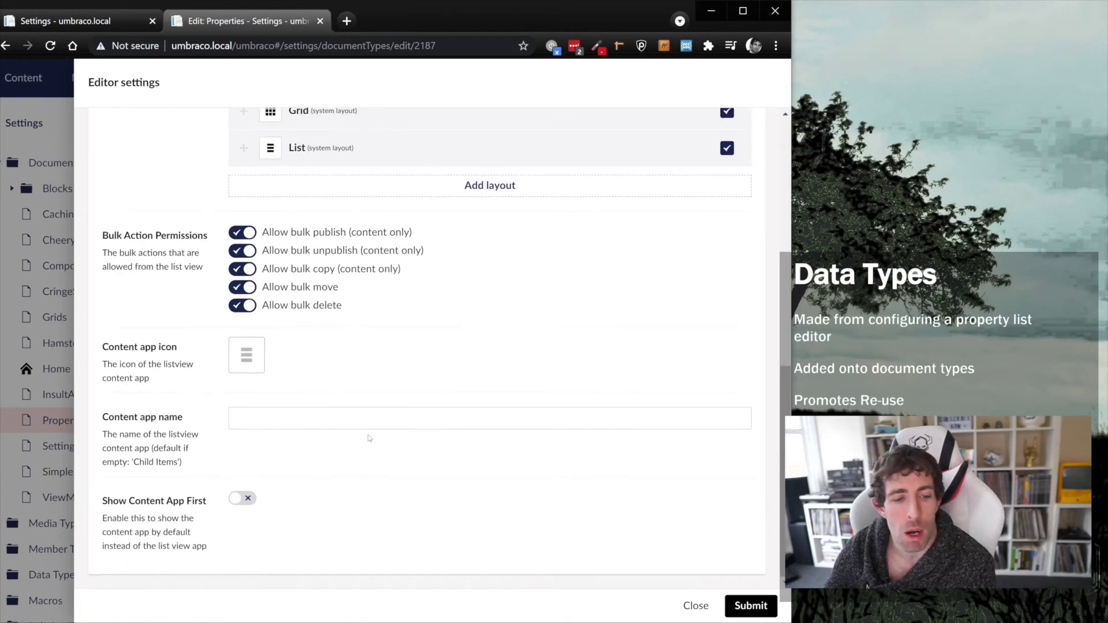
left_click(730, 600)
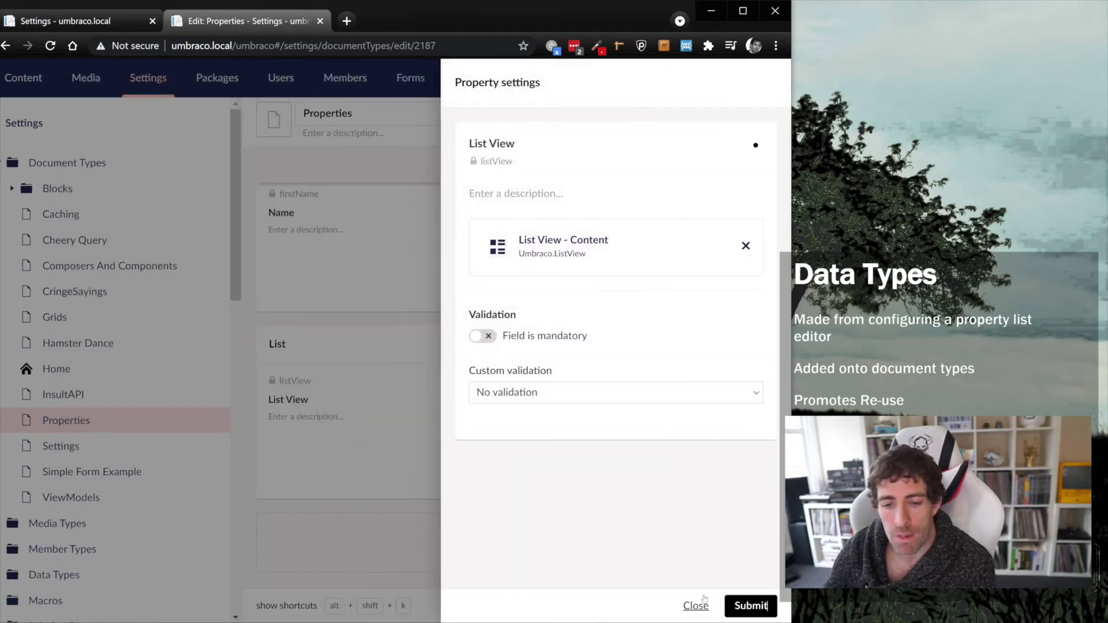
left_click(748, 606)
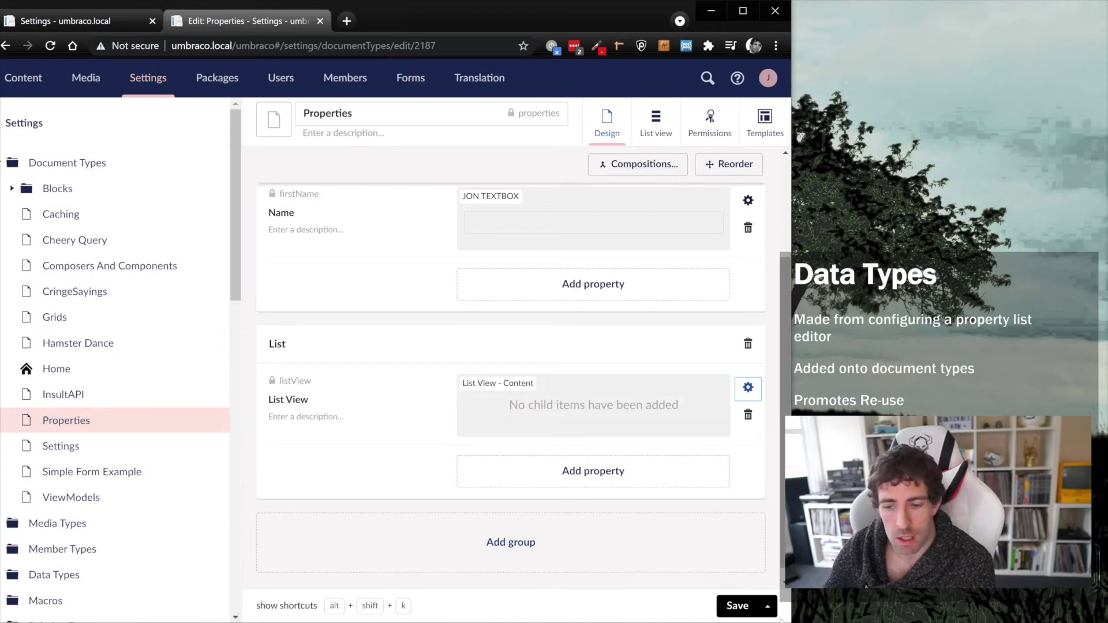
Save the document type and generate models, open Properties Explained, and dismiss the three notifications.
left_click(767, 606)
left_click(704, 579)
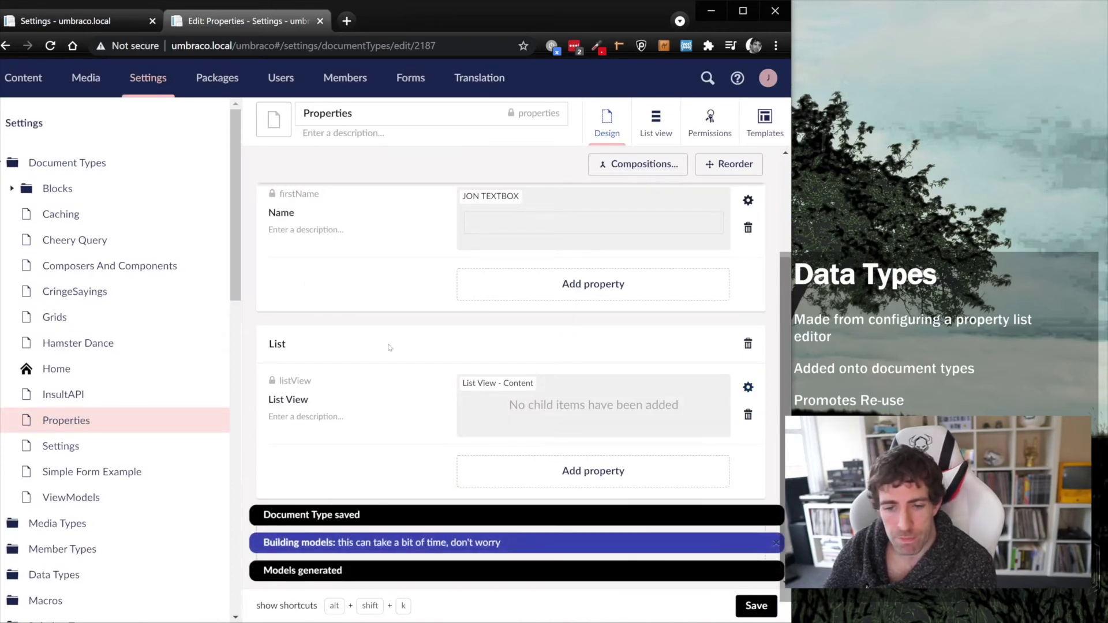
left_click(24, 77)
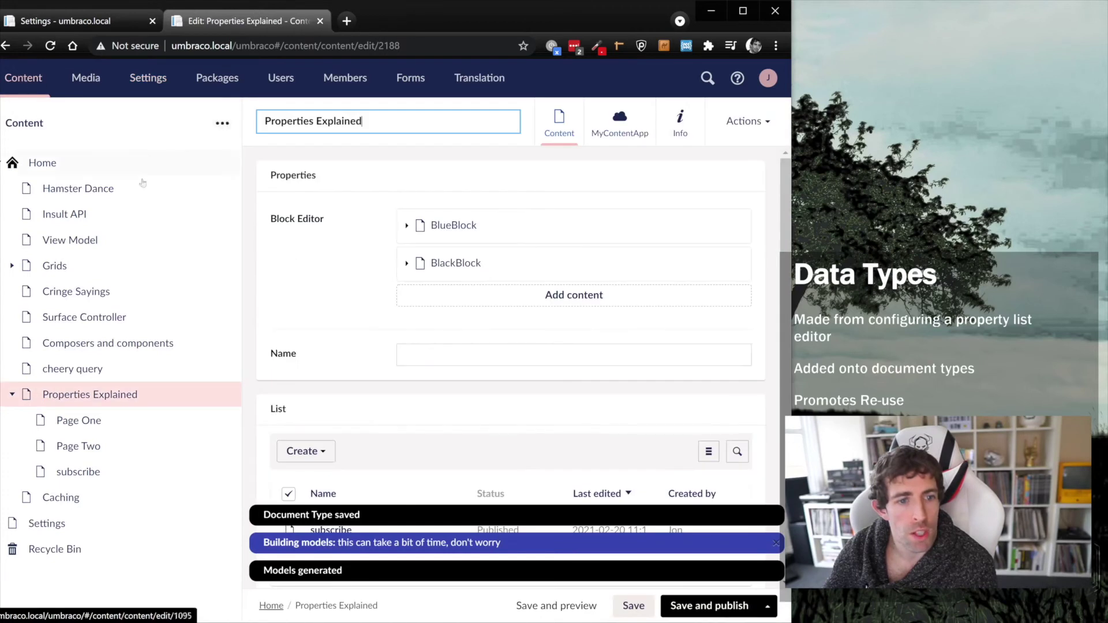
left_click(775, 514)
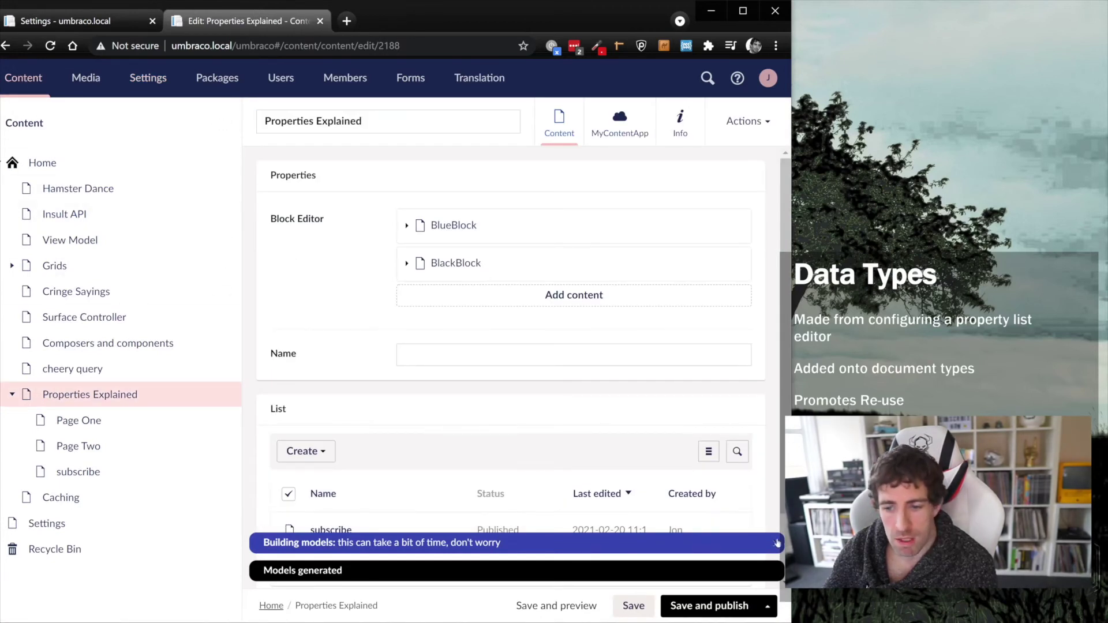
left_click(777, 543)
left_click(776, 571)
Scroll Properties Explained down to its List and point out the child pages in the tree.
scroll(539, 375, "down", 3)
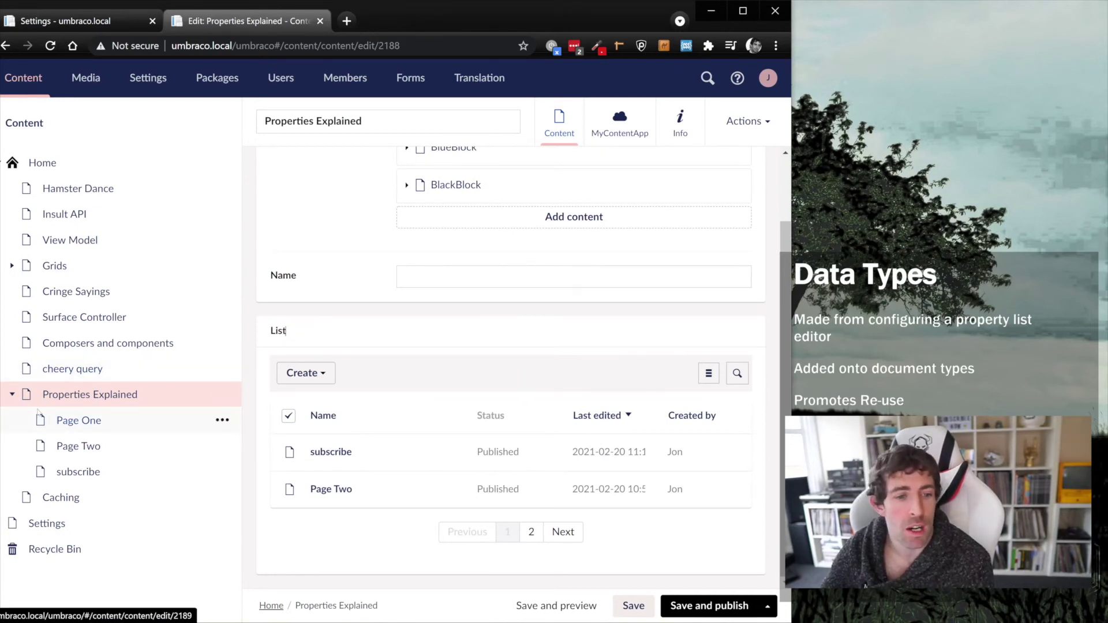
left_click_drag(33, 401, 142, 501)
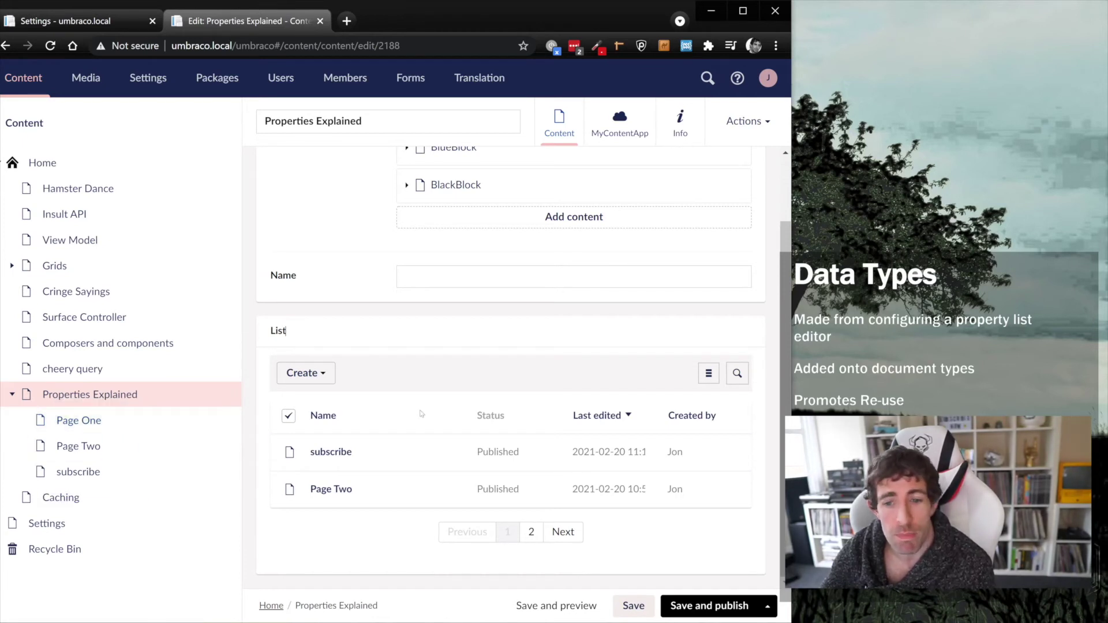
key("Escape")
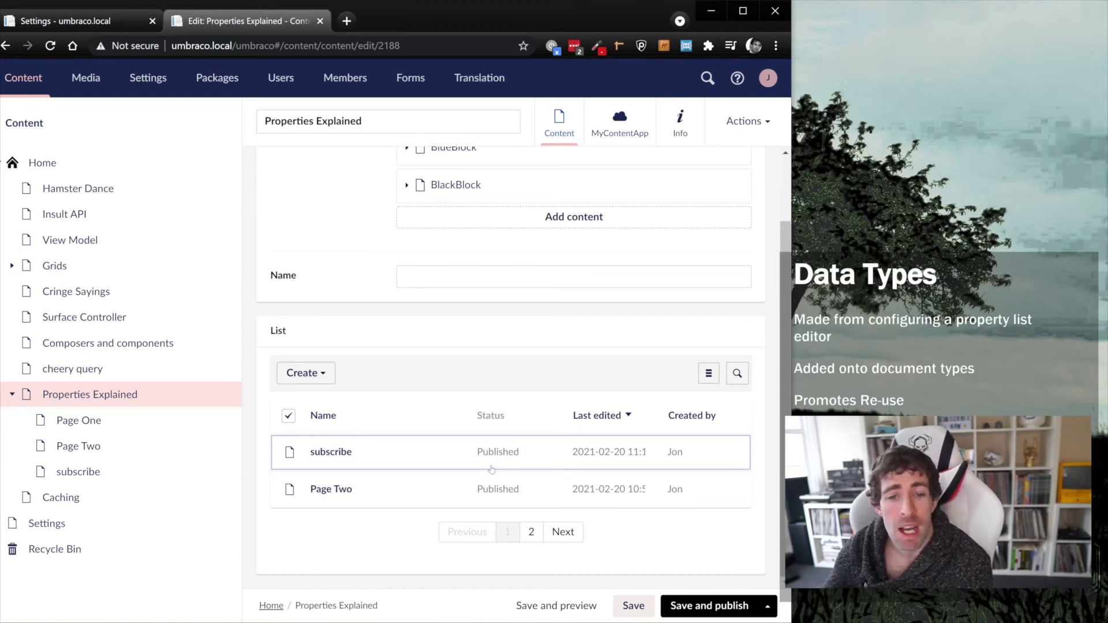
Check the Create page-type options, then search the child list for 'pag' and clear it.
left_click_drag(250, 329, 371, 406)
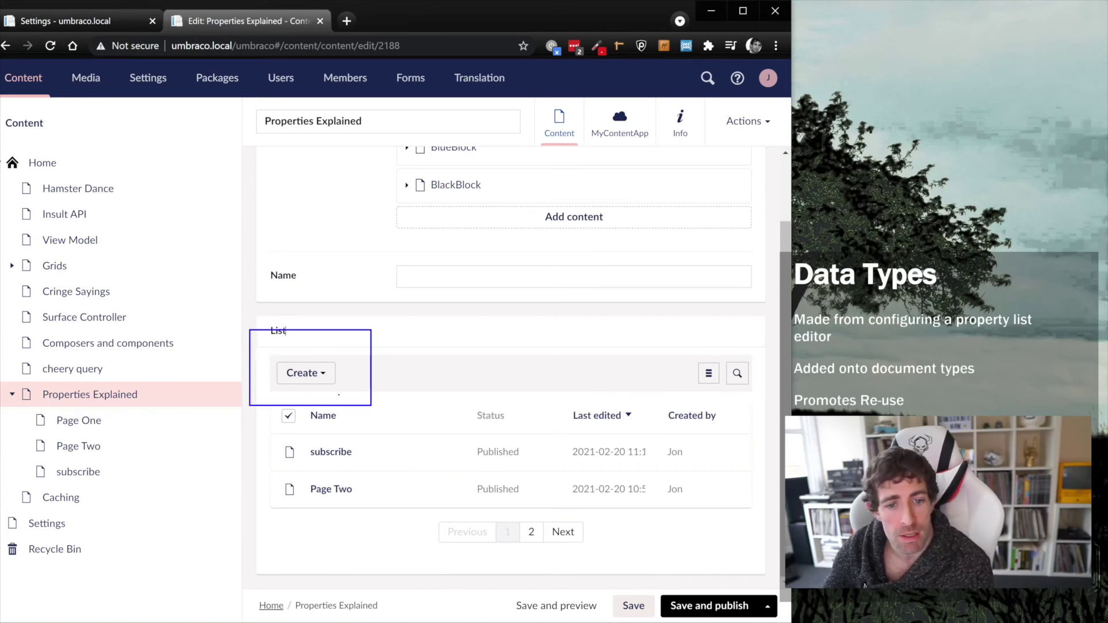
left_click(303, 373)
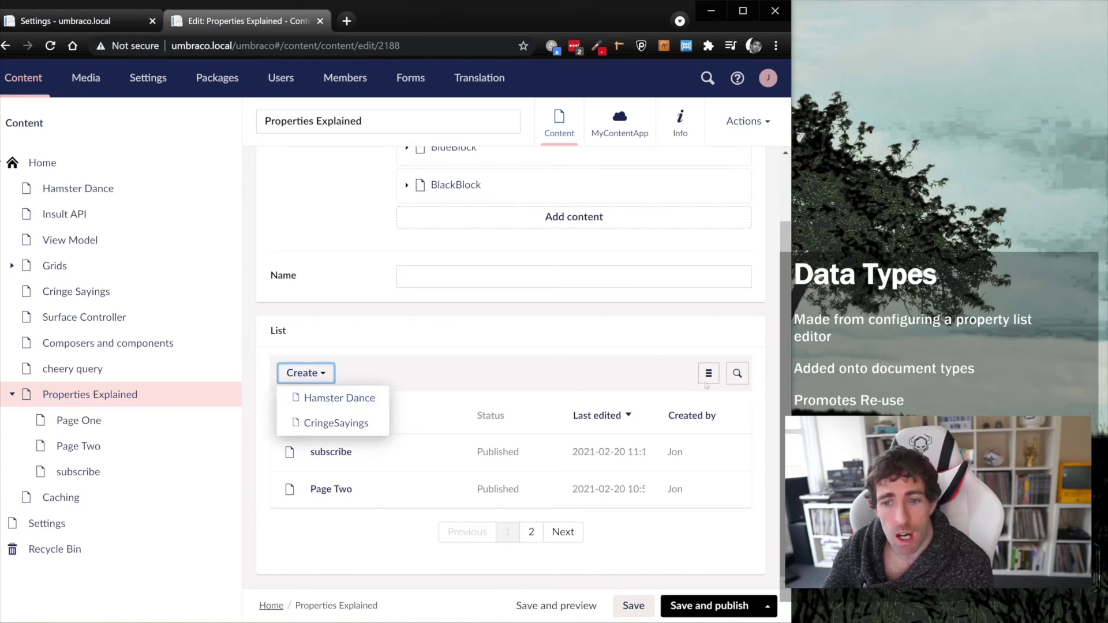
left_click(736, 373)
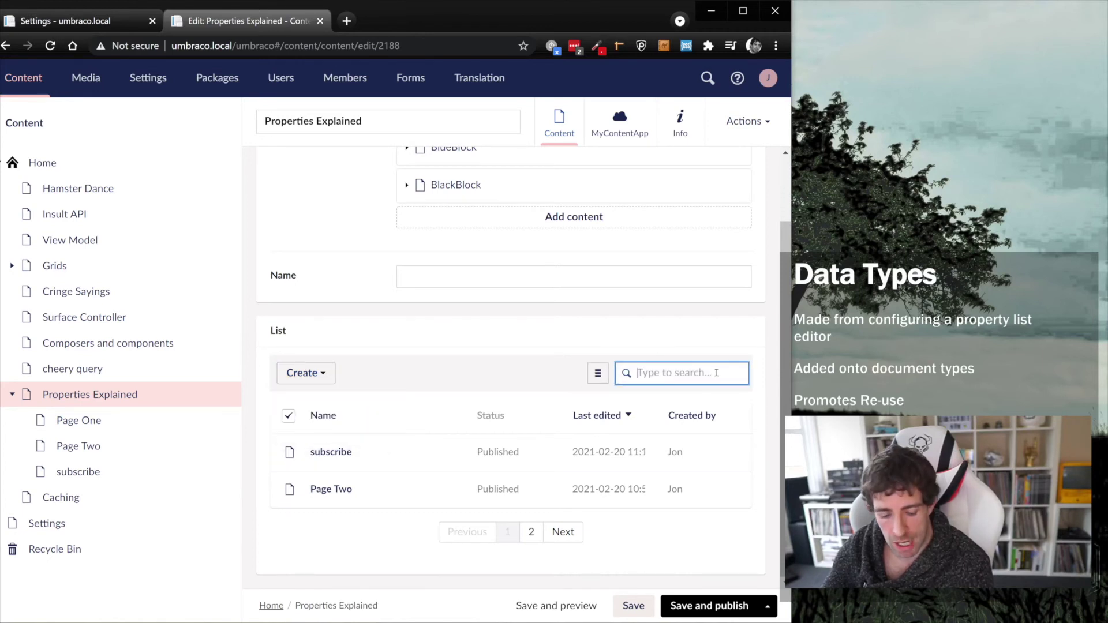
type("pag")
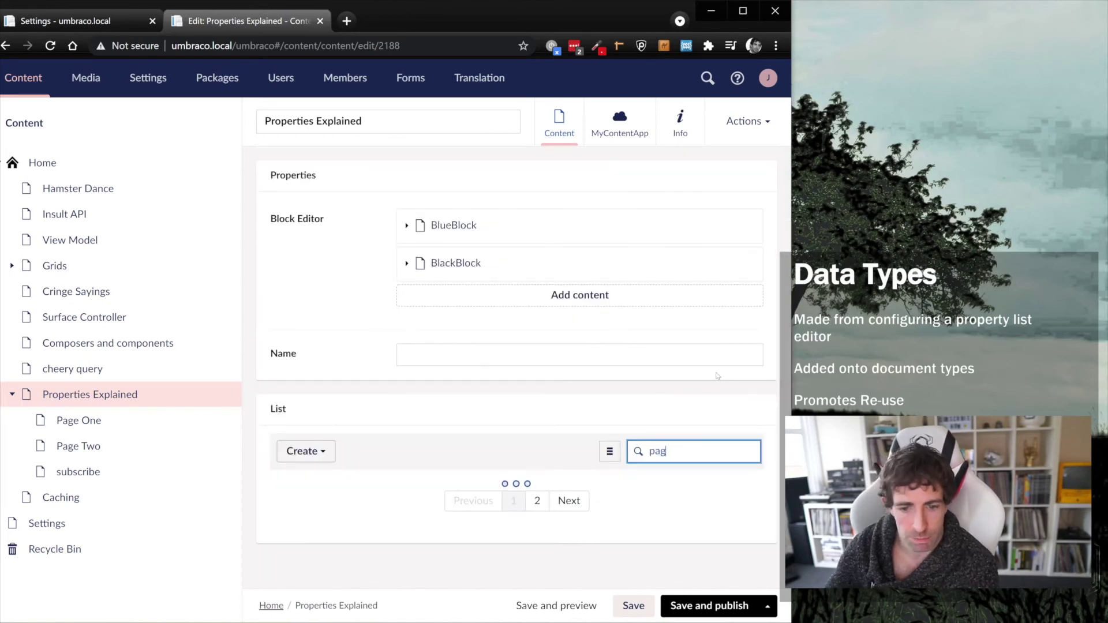
double_click(646, 452)
key("BackSpace")
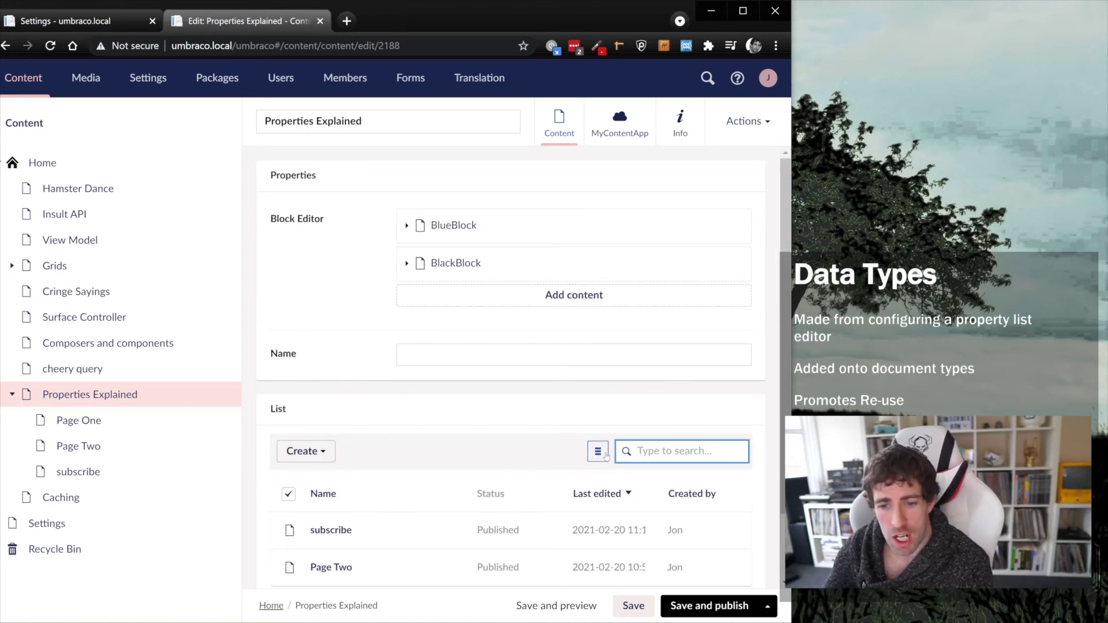
scroll(606, 456, "down", 1)
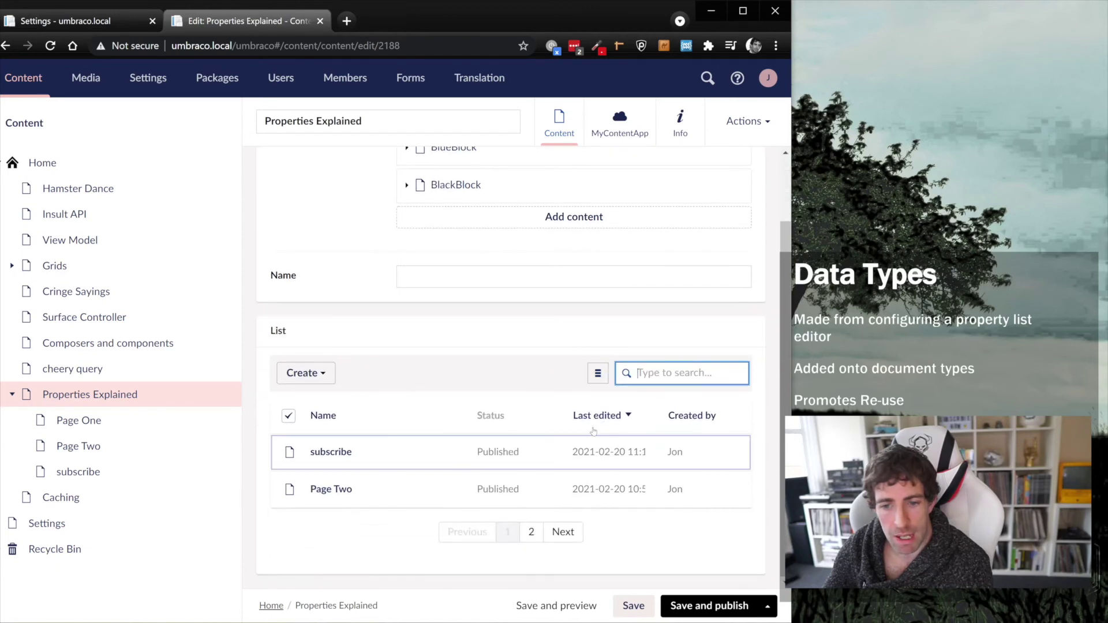
left_click(604, 379)
Switch the list to Grid layout, select the Page Two card, and view the second page.
left_click(709, 373)
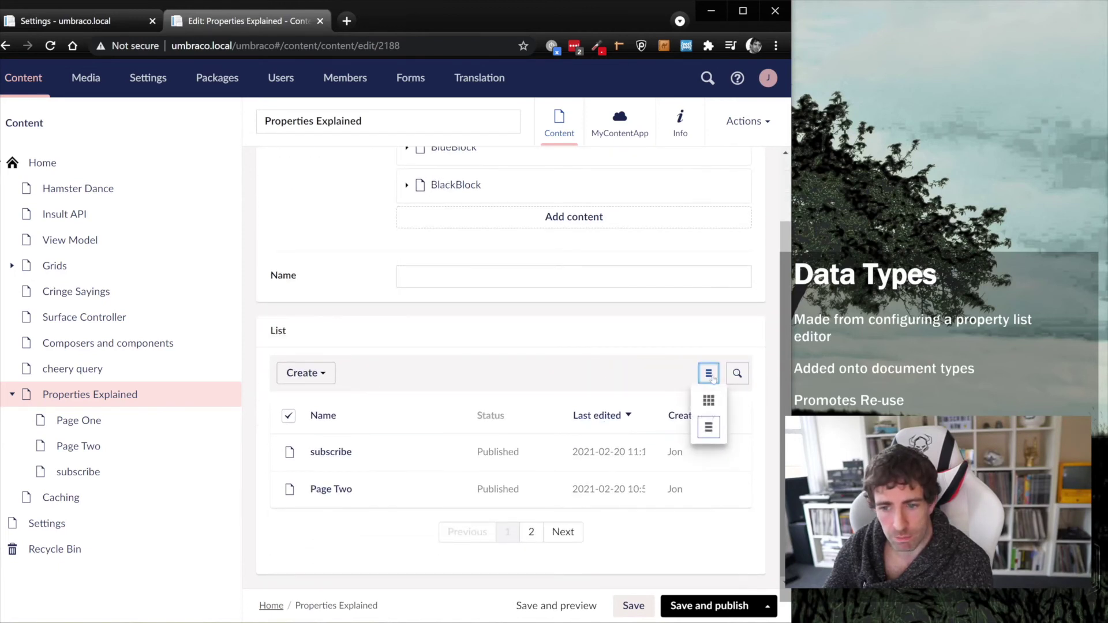
left_click(706, 398)
left_click(641, 467)
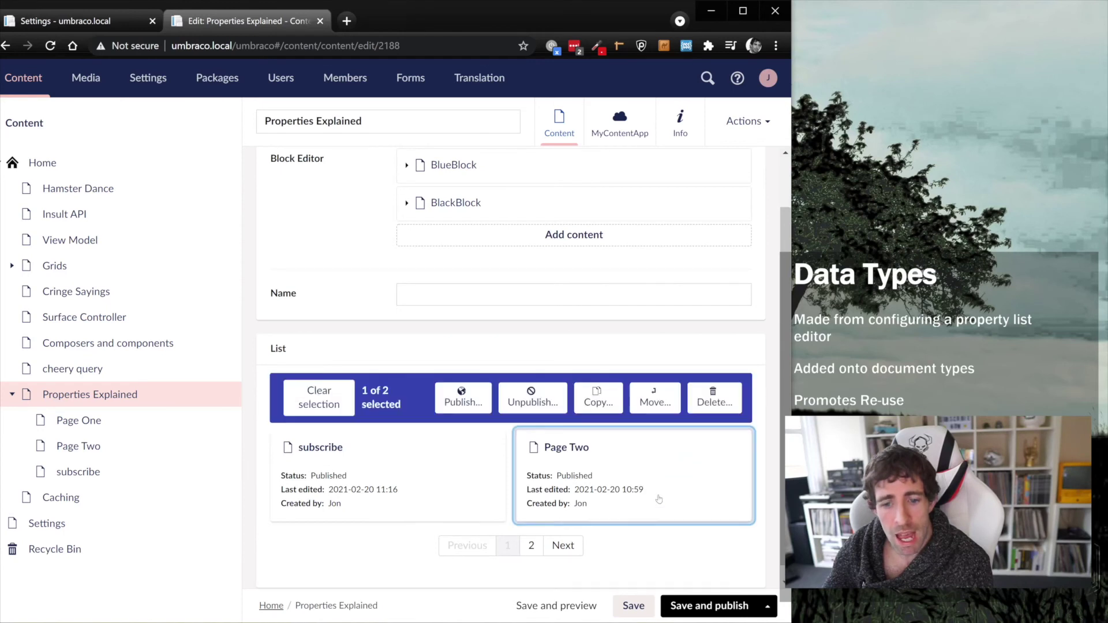
left_click(532, 547)
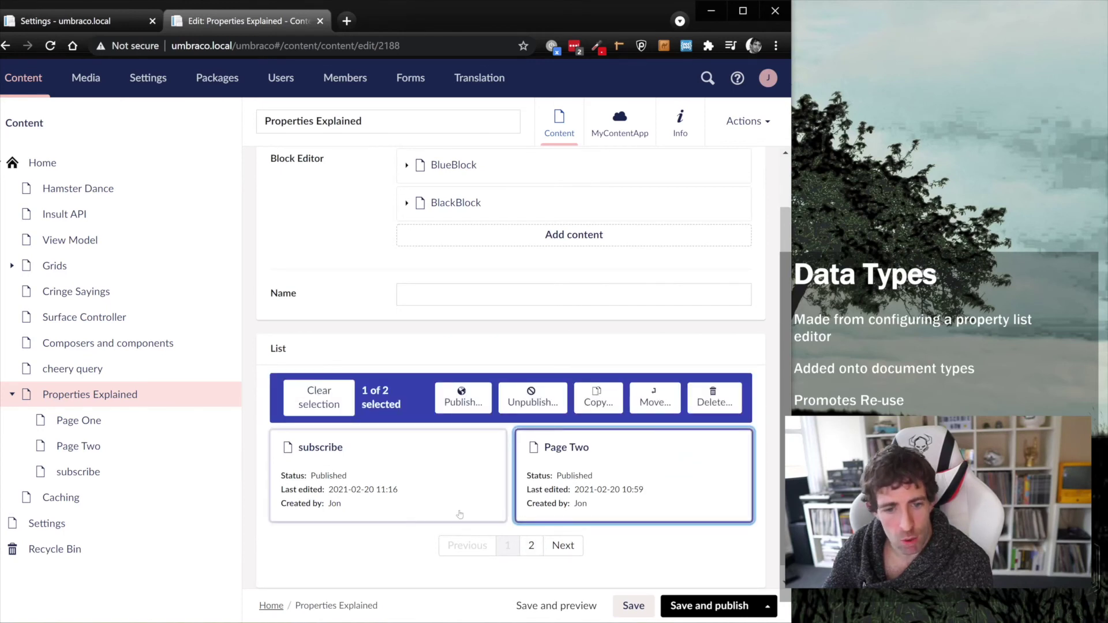